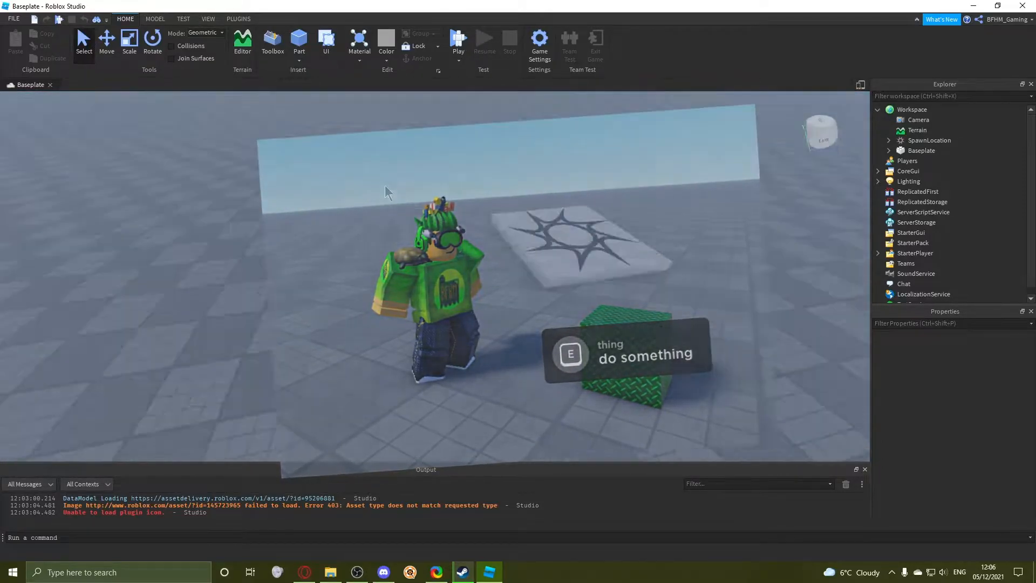
Insert a block part and place it on the baseplate near the spawn location.
right_drag(385, 186, 384, 186)
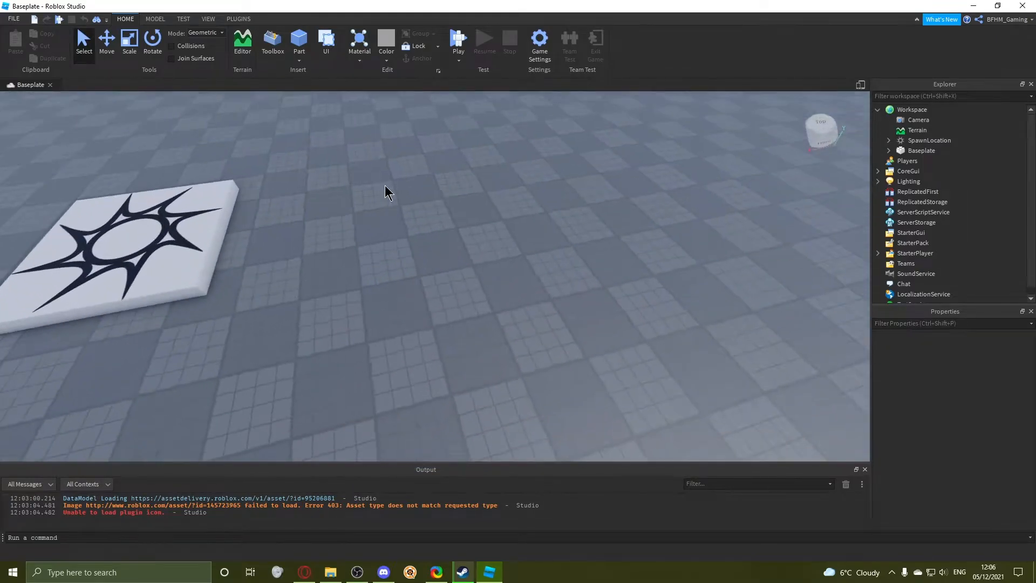
click(299, 41)
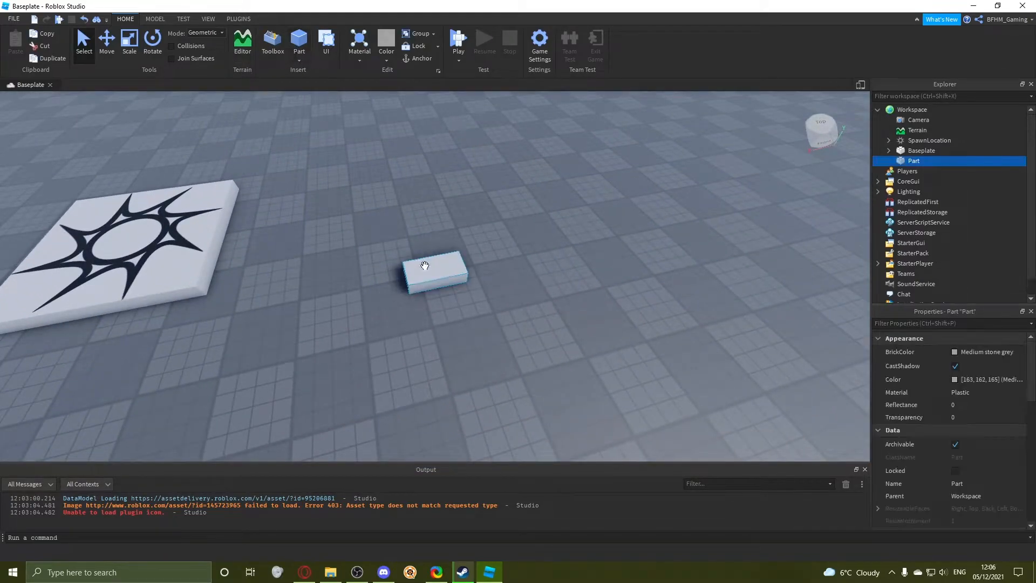
drag(424, 265, 453, 292)
scroll(453, 291, up, 5)
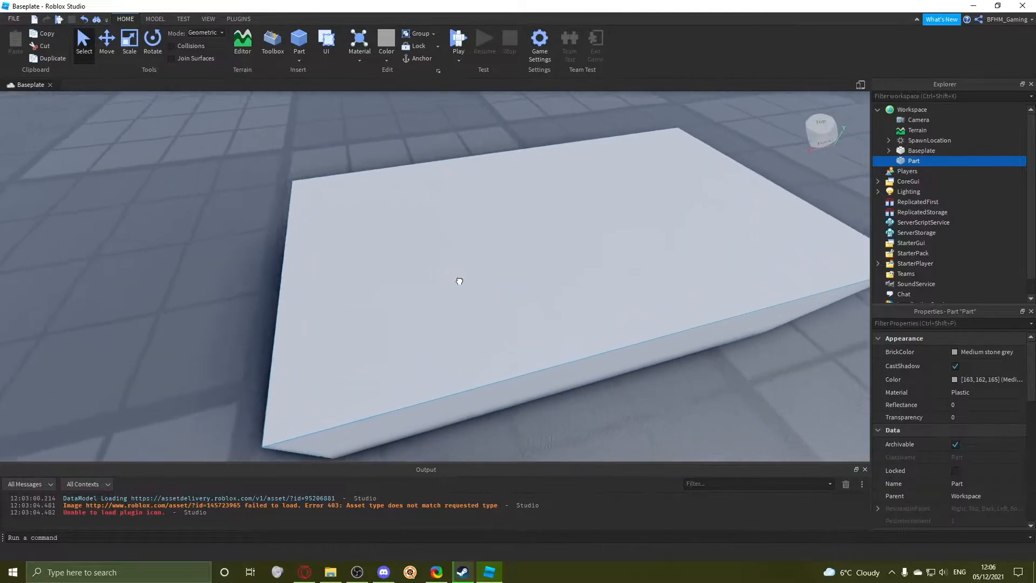
scroll(464, 224, down, 4)
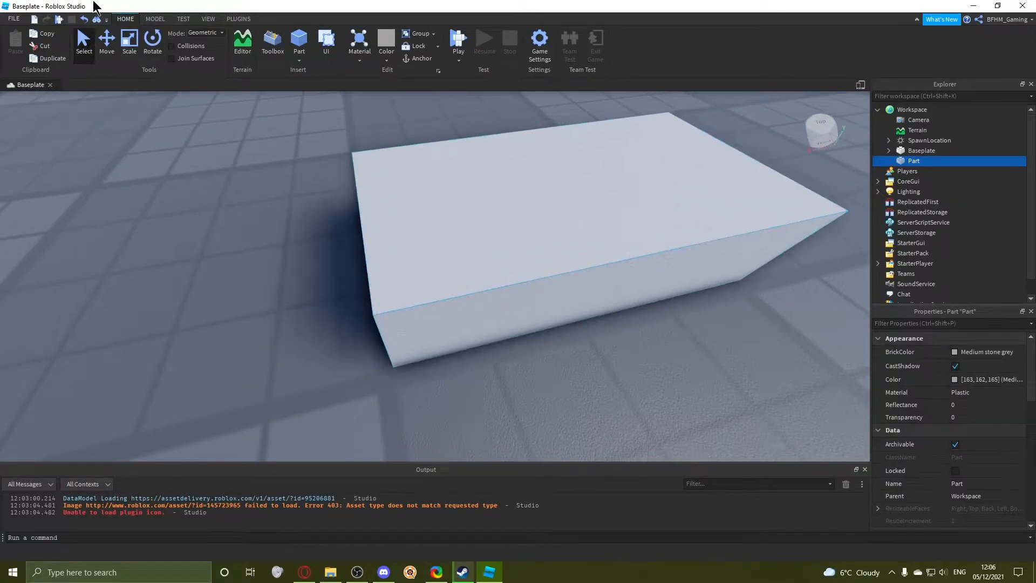
Set the move snapping increment to 1 stud and turn move snapping off.
click(150, 21)
click(201, 52)
click(253, 51)
text(1)
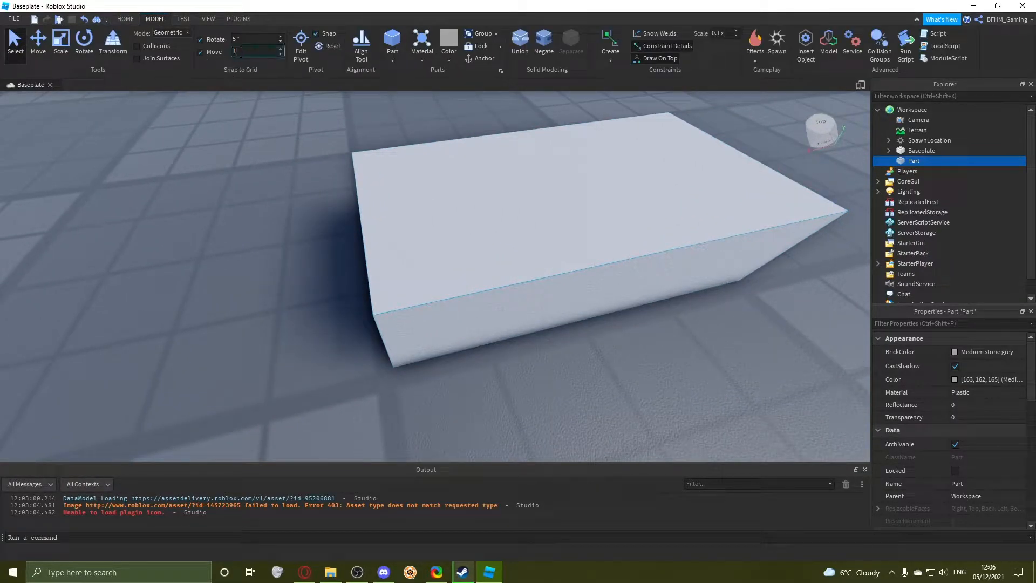
click(202, 53)
Reposition the part freely on an open area of the baseplate.
drag(493, 289, 468, 252)
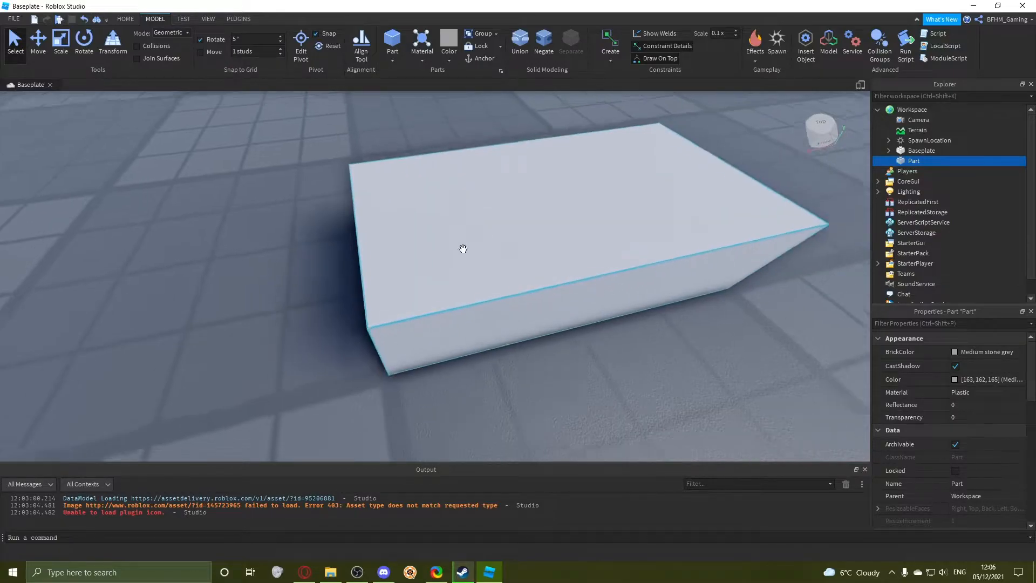
right_drag(291, 151, 263, 133)
scroll(455, 219, down, 5)
scroll(411, 219, up, 5)
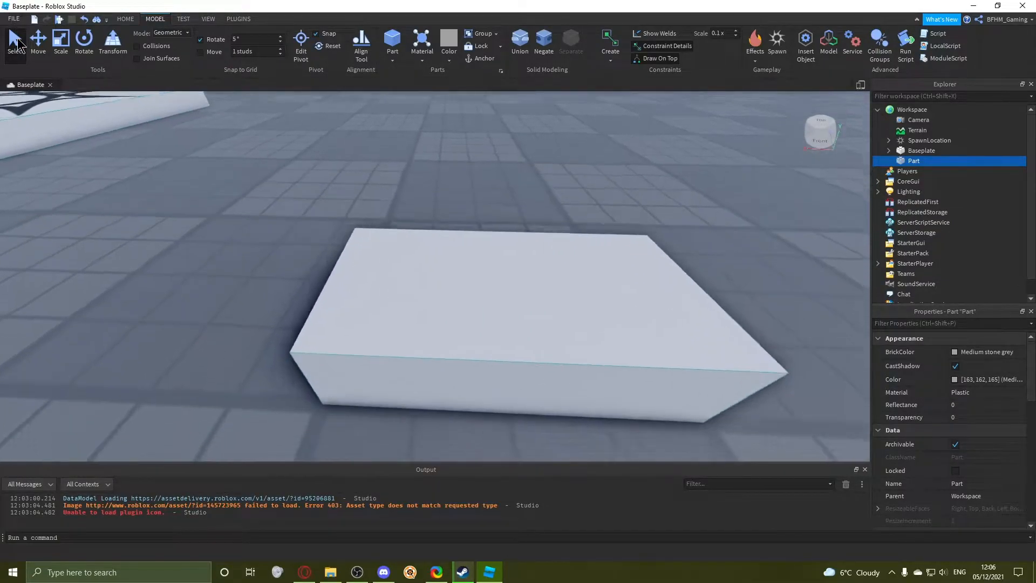
scroll(557, 290, down, 4)
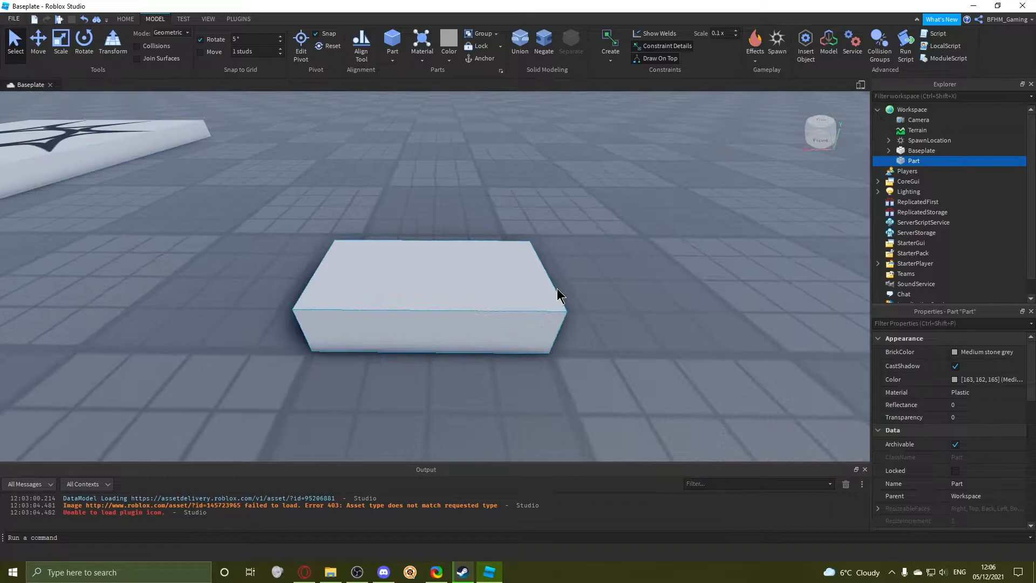
drag(455, 295, 432, 316)
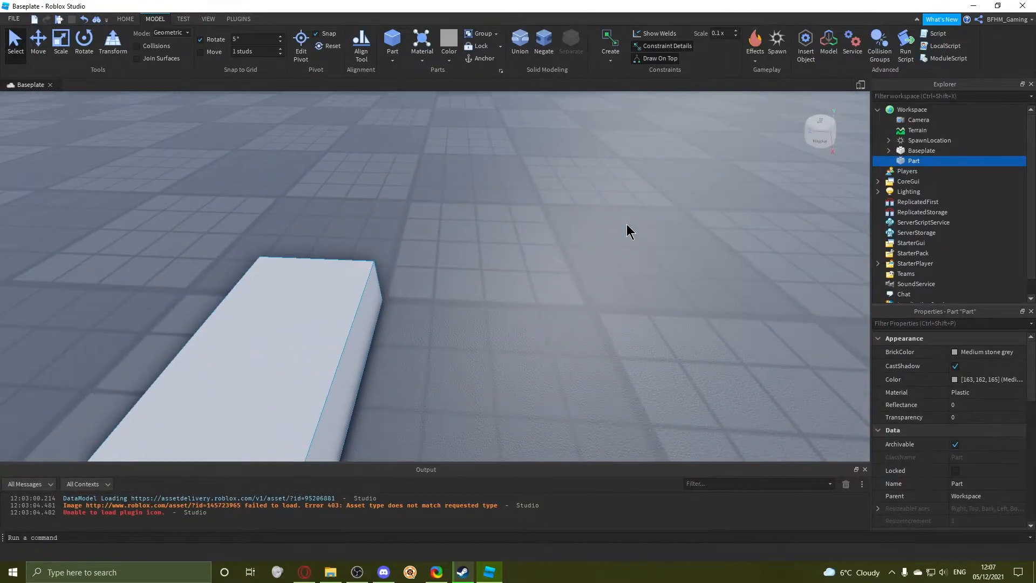
drag(626, 226, 525, 307)
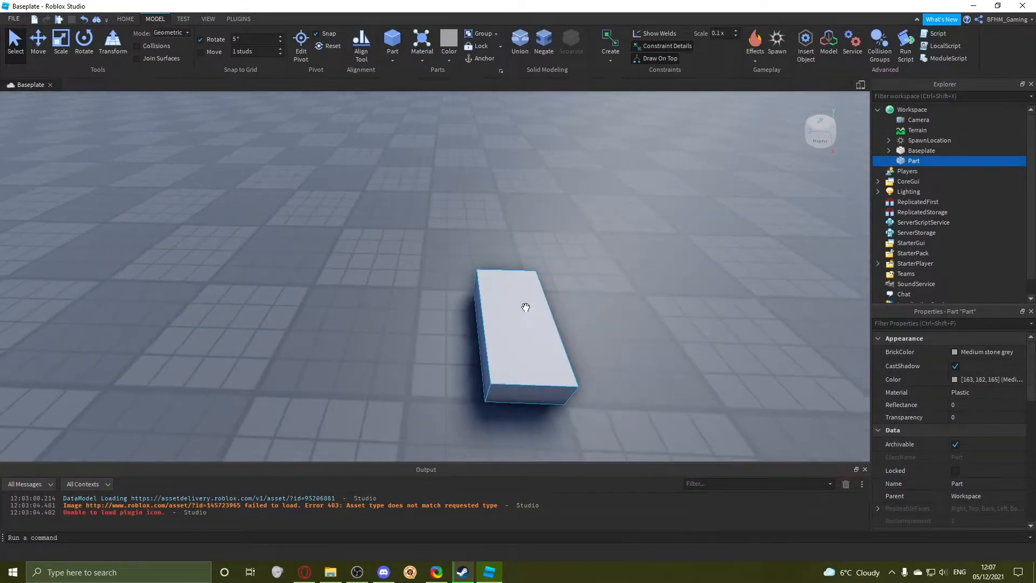
Scale the part down along its long side to a roughly square footprint.
right_drag(504, 267, 503, 270)
key(ctrl+3)
drag(533, 395, 448, 412)
right_drag(448, 412, 424, 108)
Apply the Diamond Plate material to the part and scale it upward to roughly a cube.
click(421, 59)
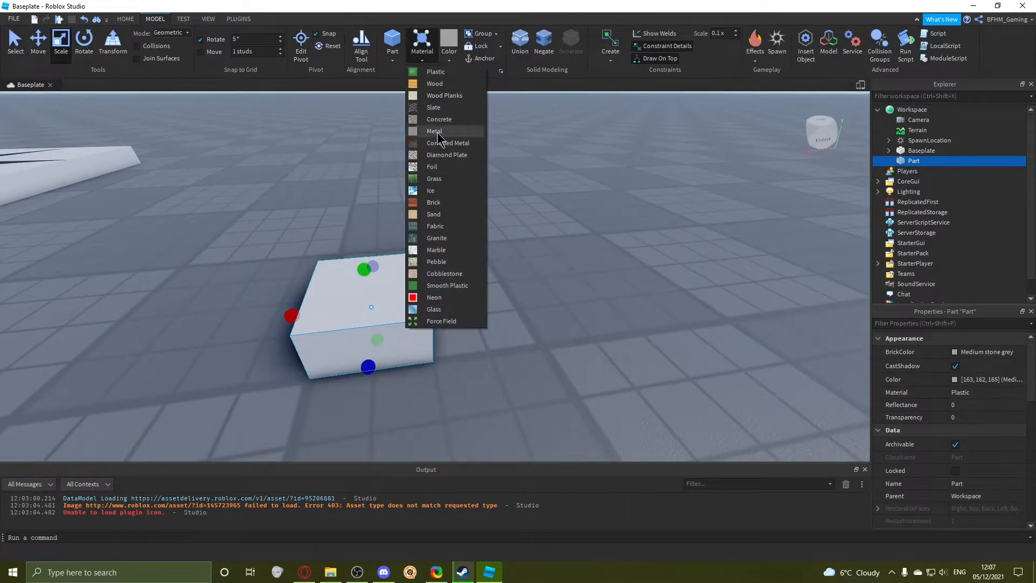
click(429, 166)
drag(364, 269, 353, 216)
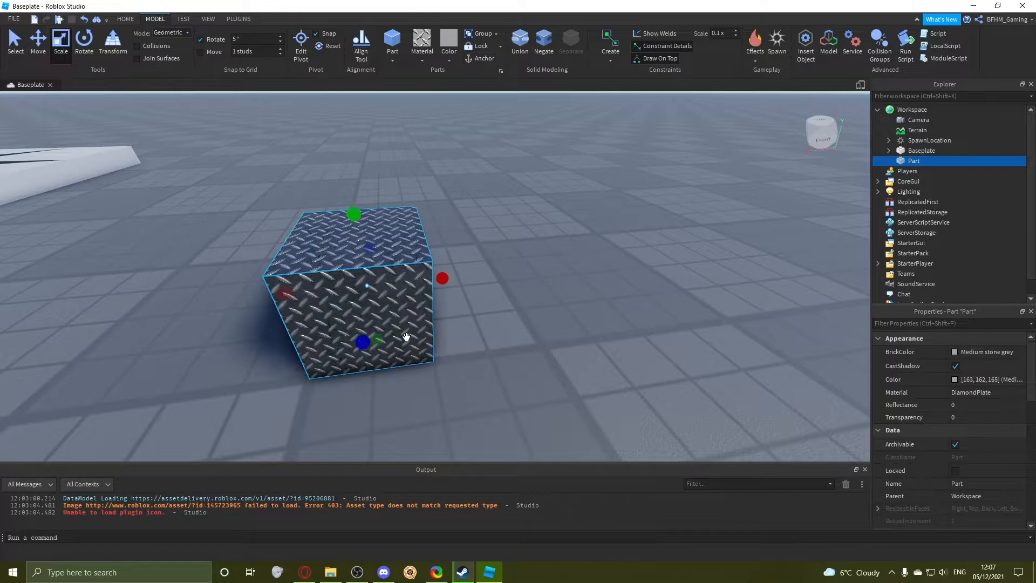
Add a ProximityPrompt to the diamond-plate part.
right_drag(388, 247, 388, 247)
key(s)
right_drag(183, 213, 182, 213)
key(w)
key(a)
key(w)
key(s)
key(q)
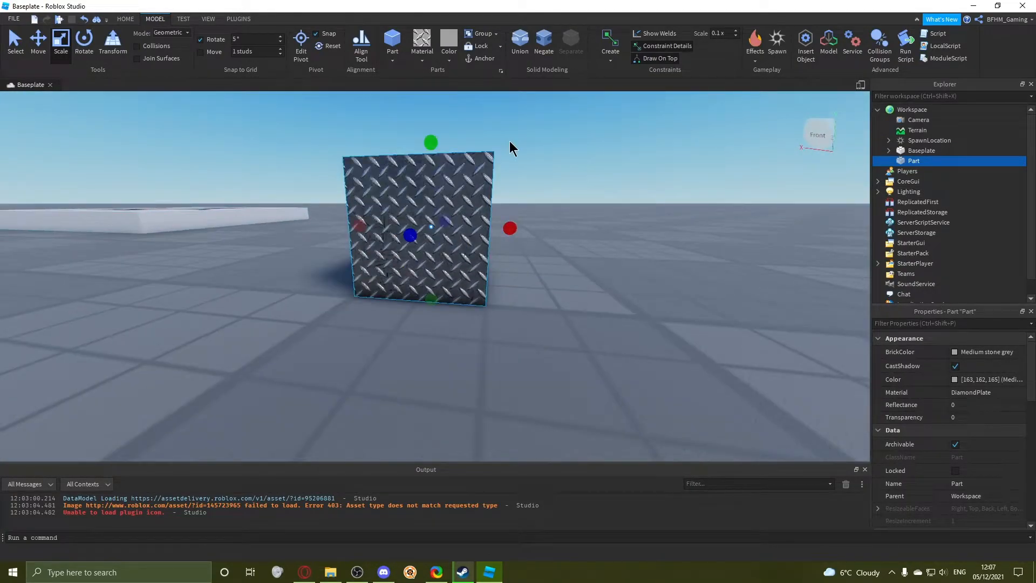
key(e)
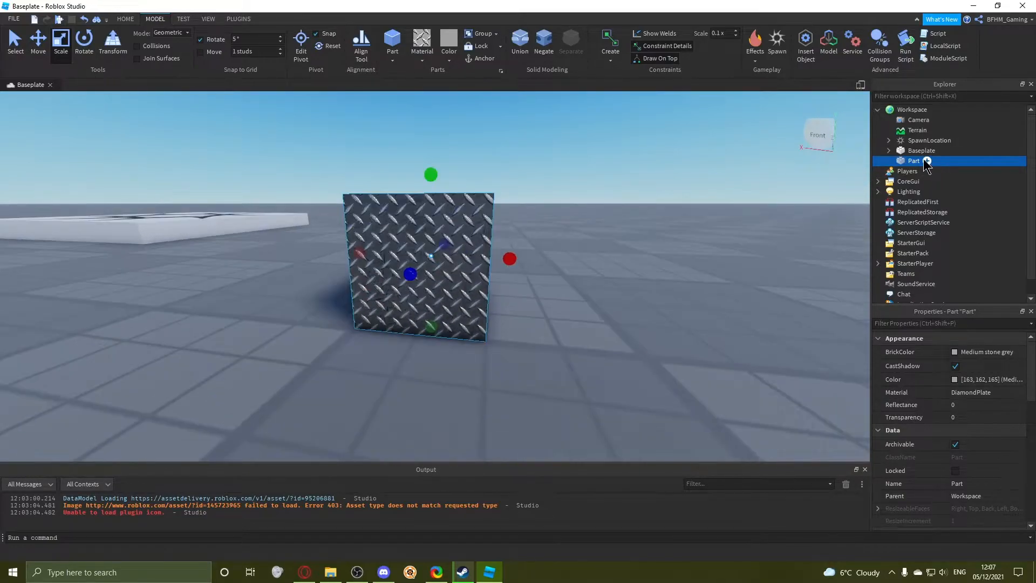
click(926, 161)
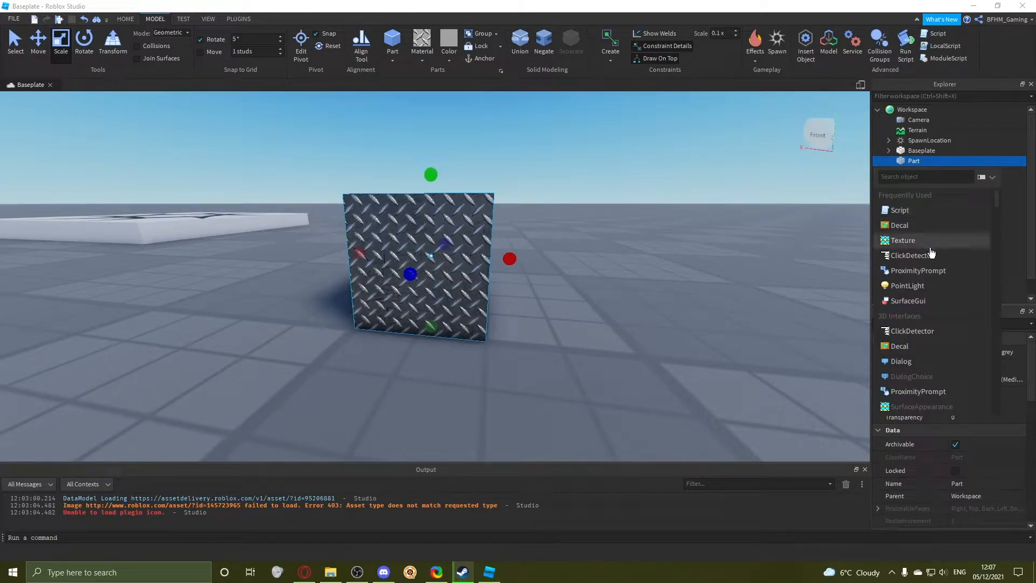
click(902, 276)
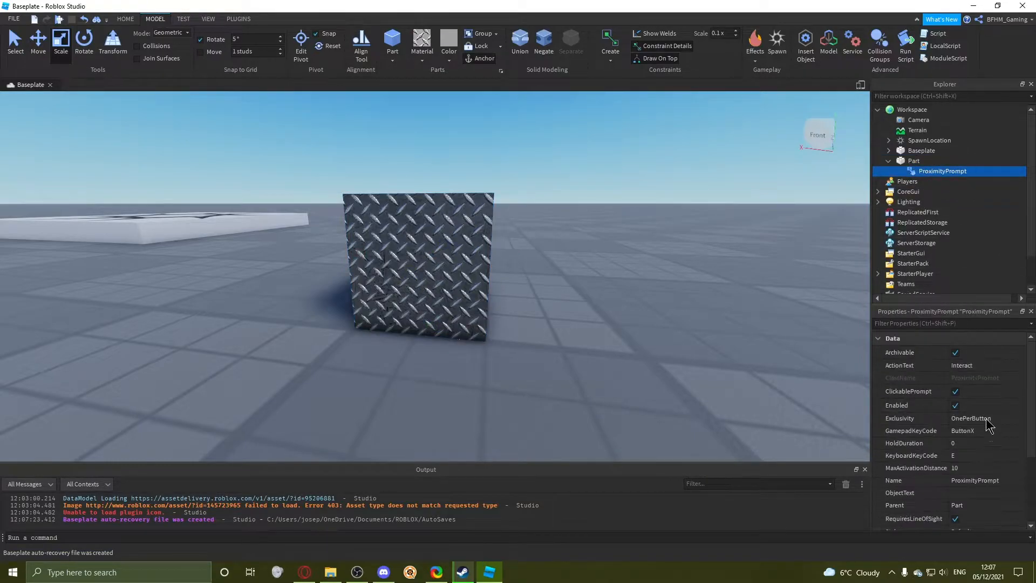
Set the ProximityPrompt's ObjectText to Block and its ActionText to Change.
scroll(897, 426, down, 3)
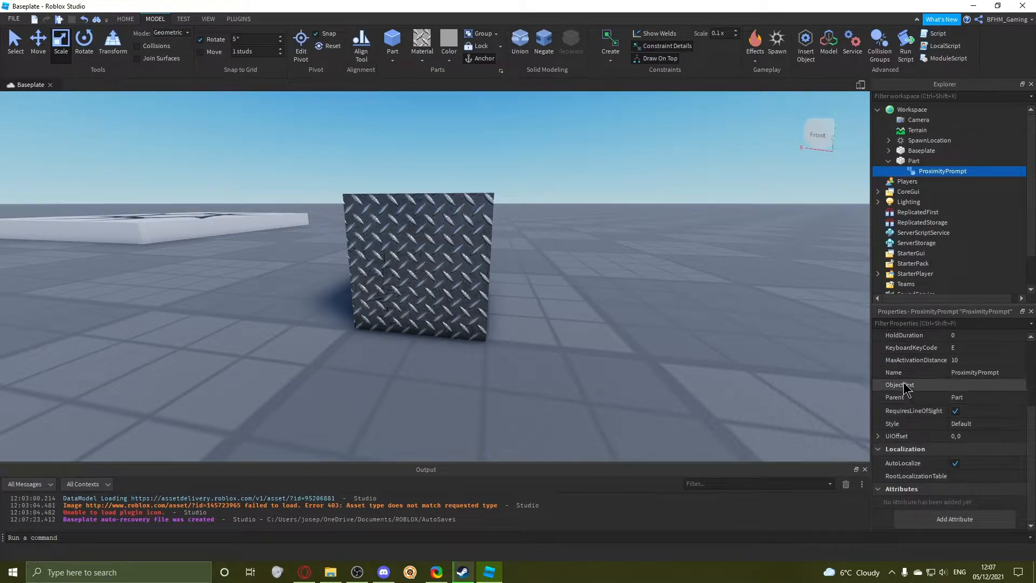
scroll(906, 372, up, 3)
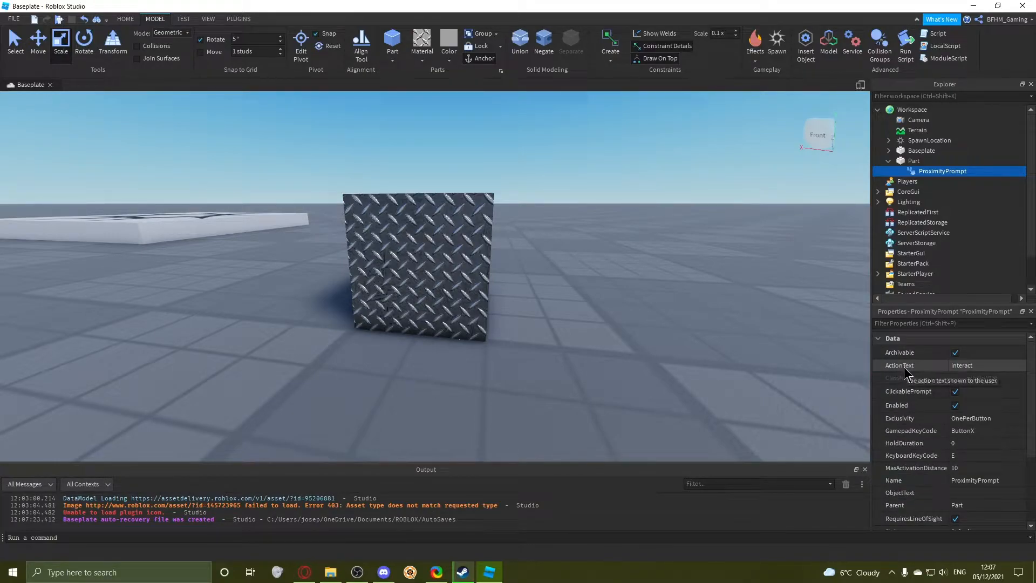
scroll(902, 378, down, 3)
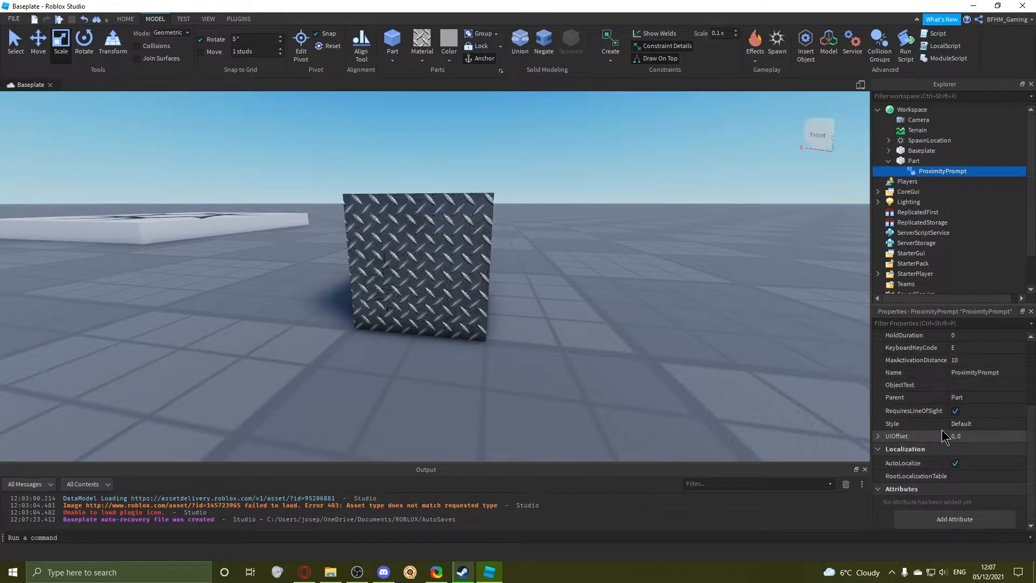
scroll(933, 399, up, 1)
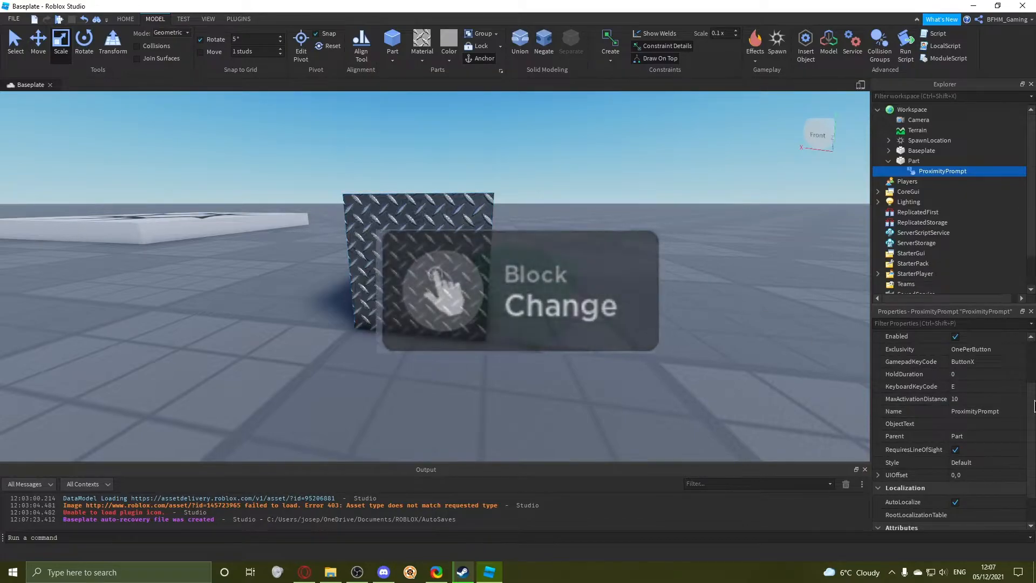
click(972, 423)
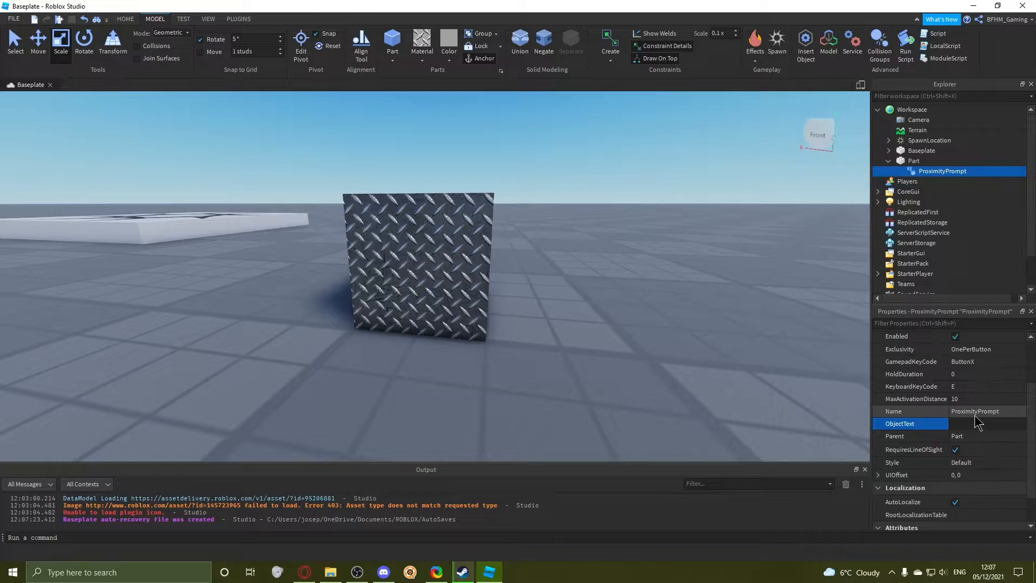
key(Return)
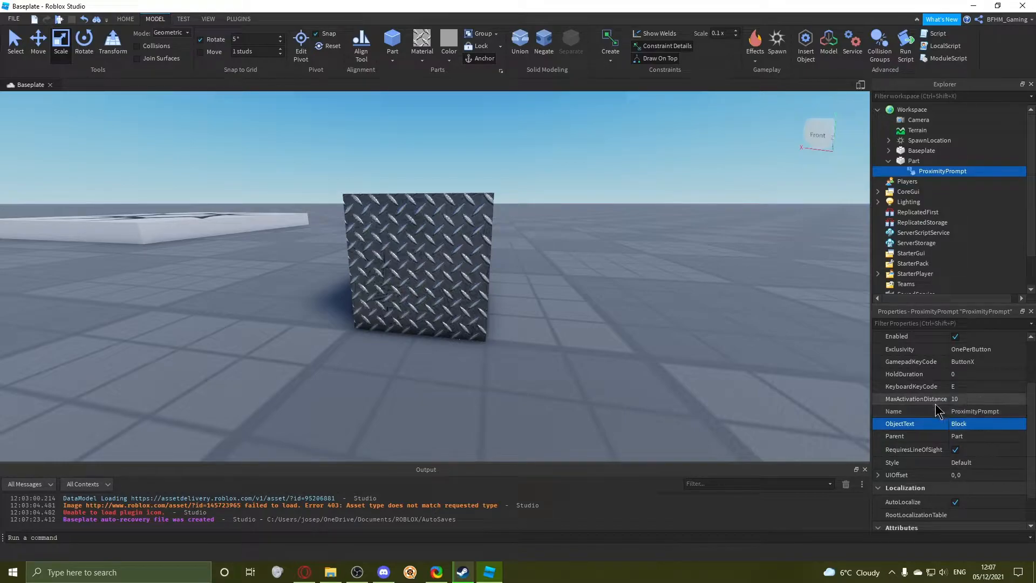
scroll(971, 410, up, 3)
click(966, 365)
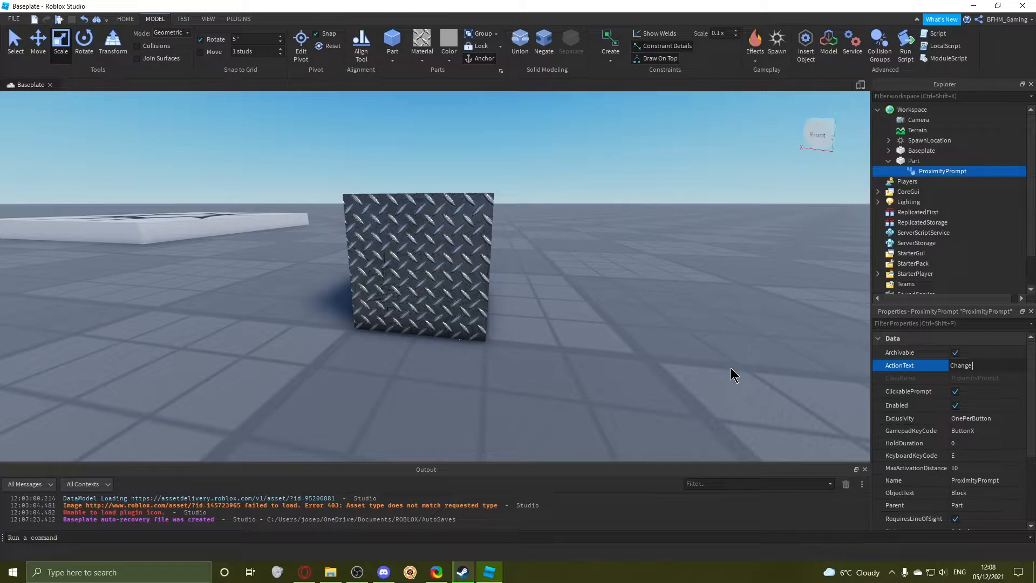
click(916, 162)
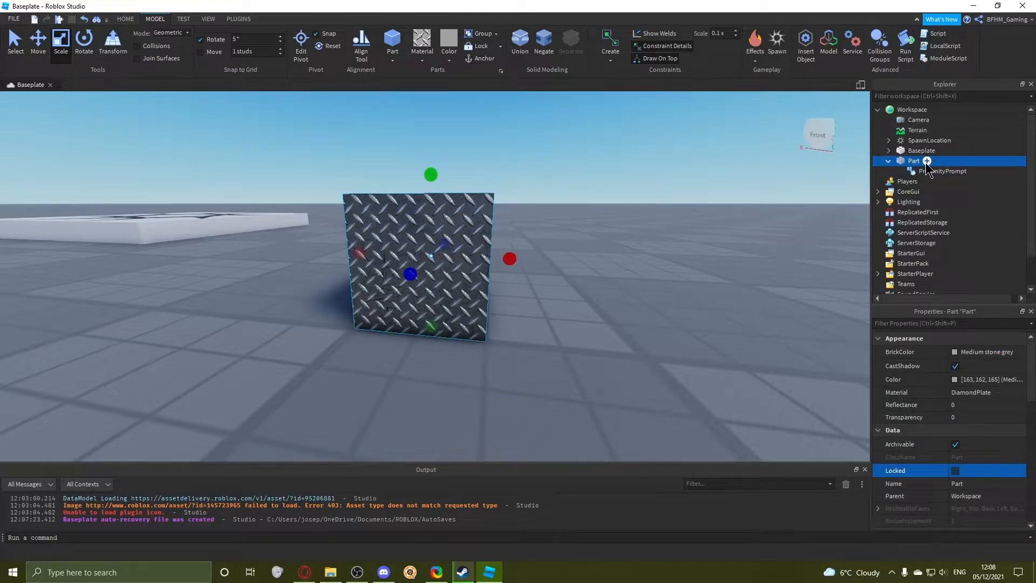
Browse the available keys for the ProximityPrompt's KeyboardKeyCode and keep E.
click(928, 171)
scroll(976, 431, down, 1)
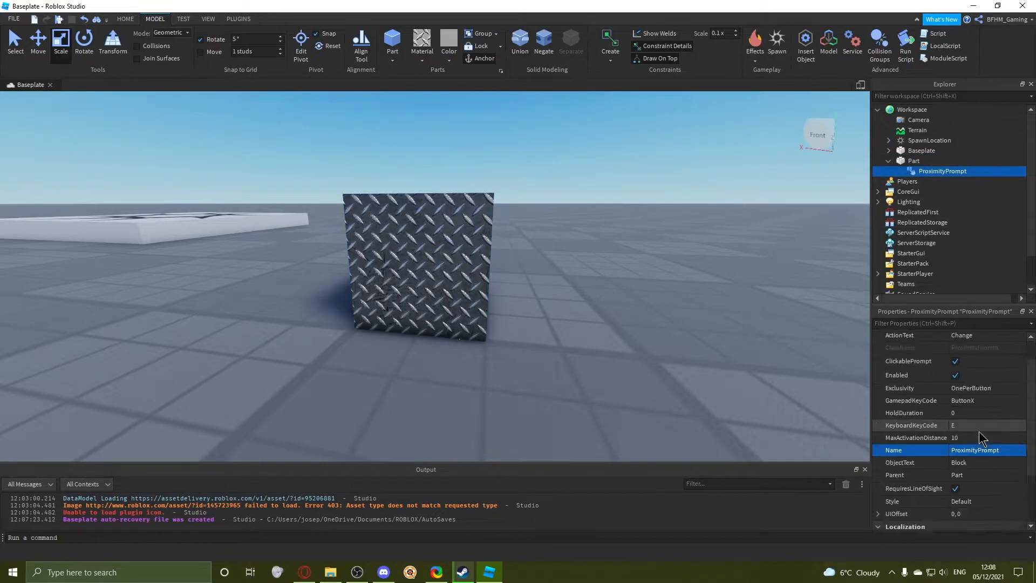
click(970, 425)
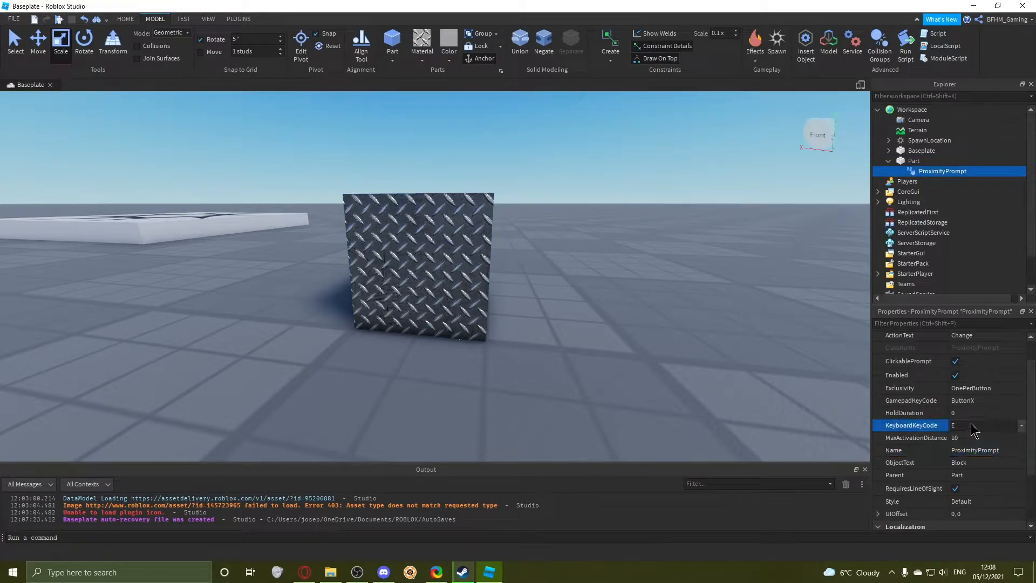
click(1020, 426)
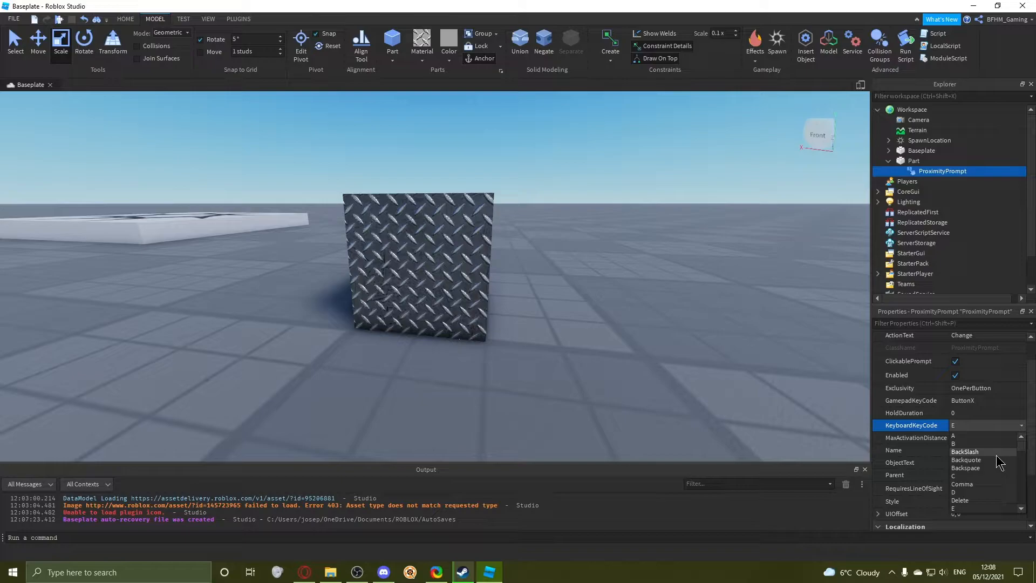
scroll(986, 458, down, 10)
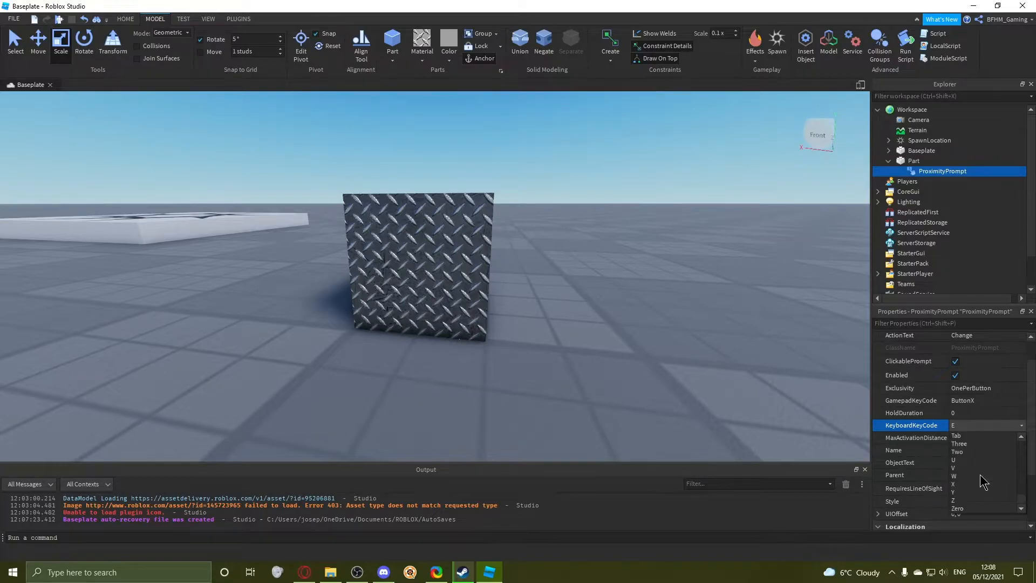
scroll(980, 474, up, 5)
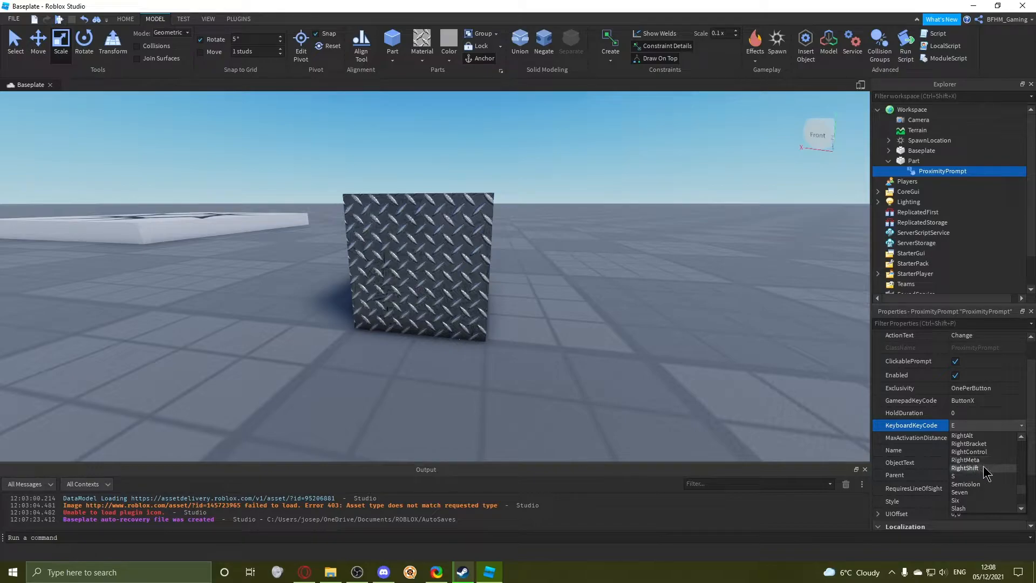
scroll(972, 468, up, 15)
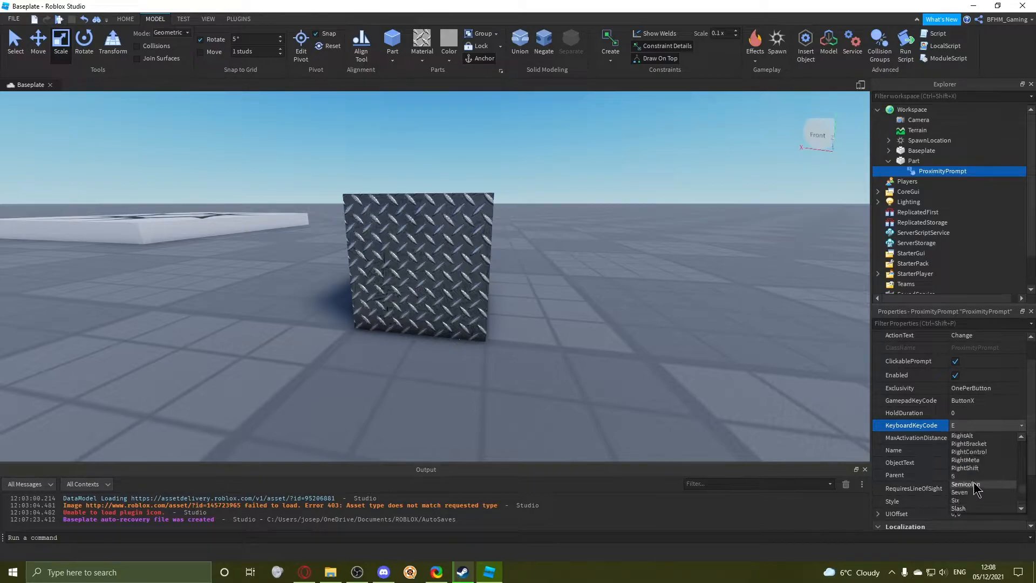
click(975, 464)
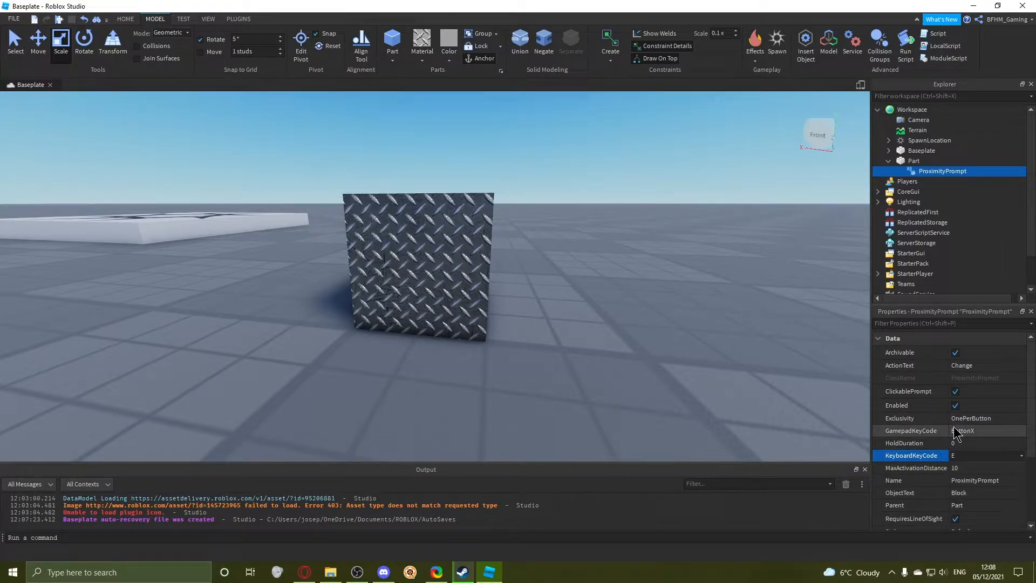
Add a Script to the diamond-plate part and delete its default code.
right_drag(594, 306, 595, 306)
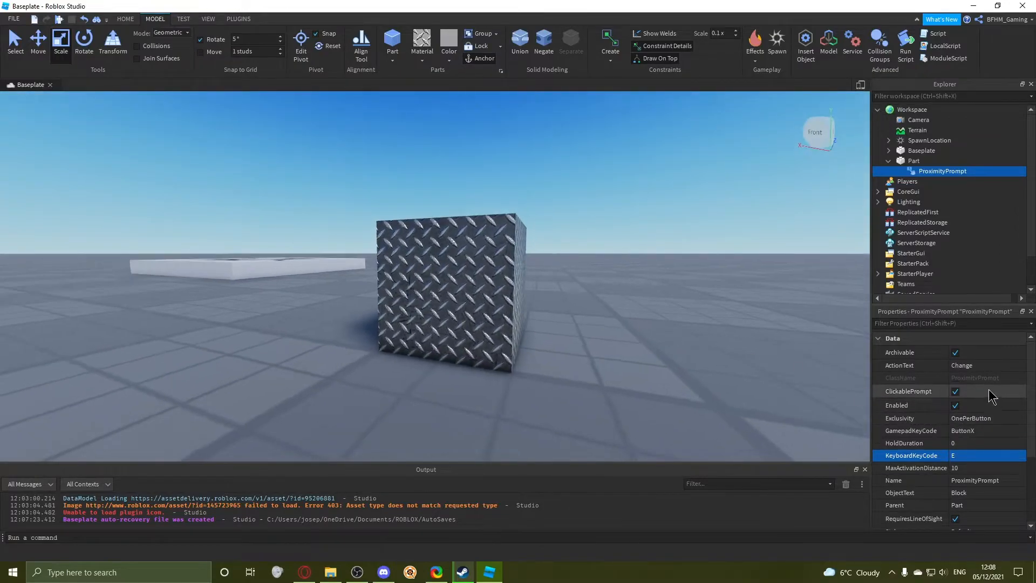
click(913, 160)
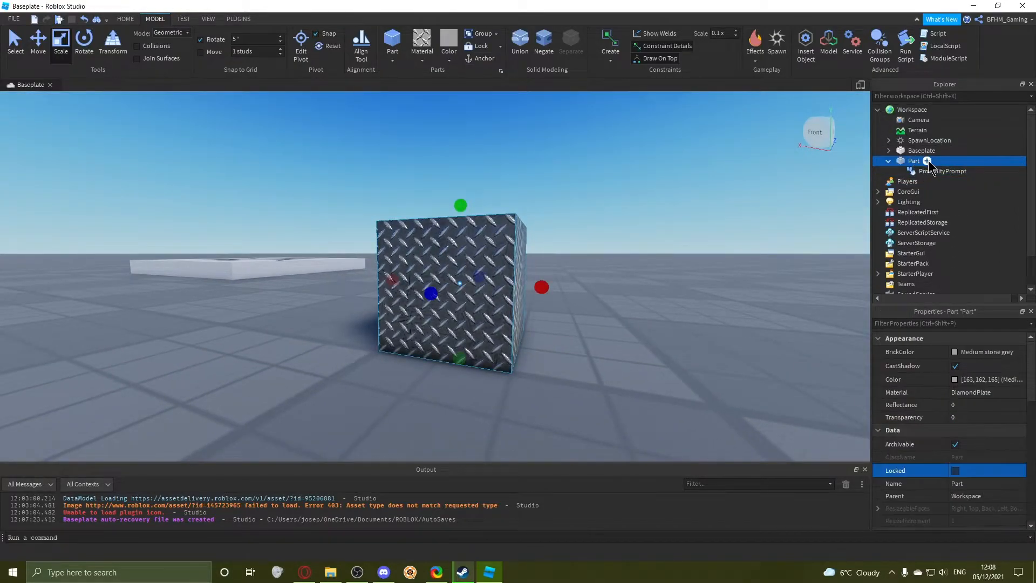
click(926, 160)
click(914, 213)
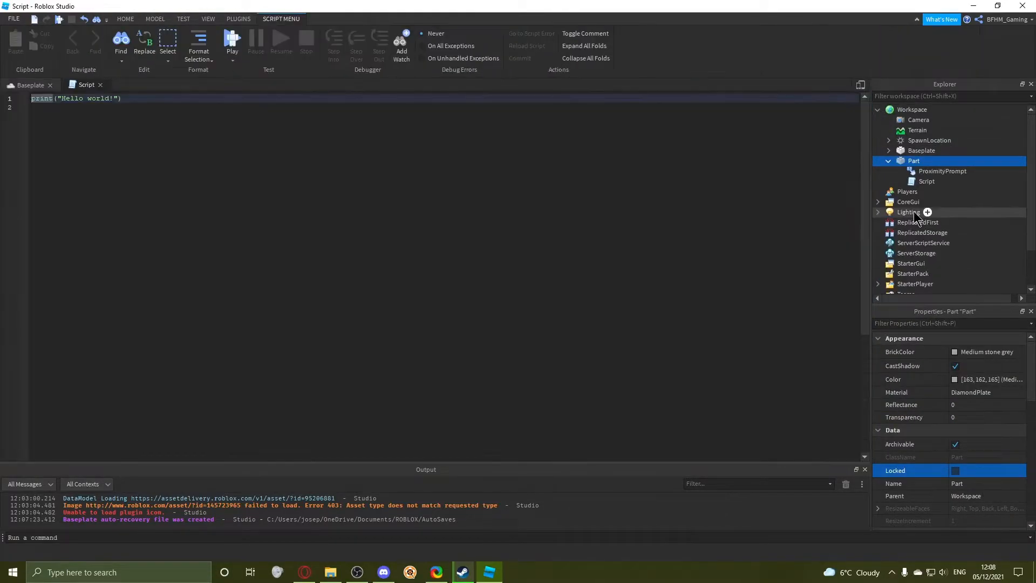
key(ctrl+a)
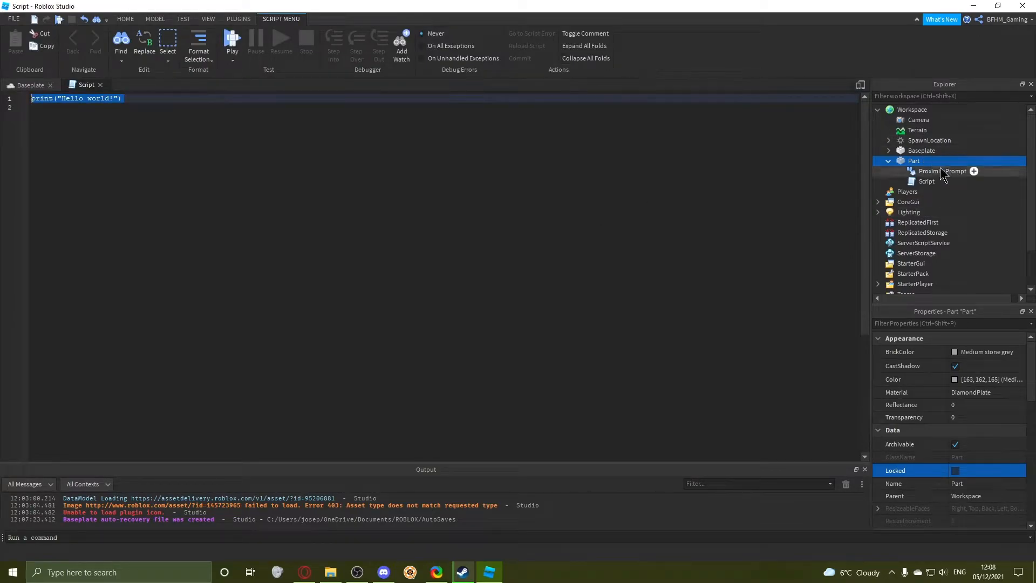
key(BackSpace)
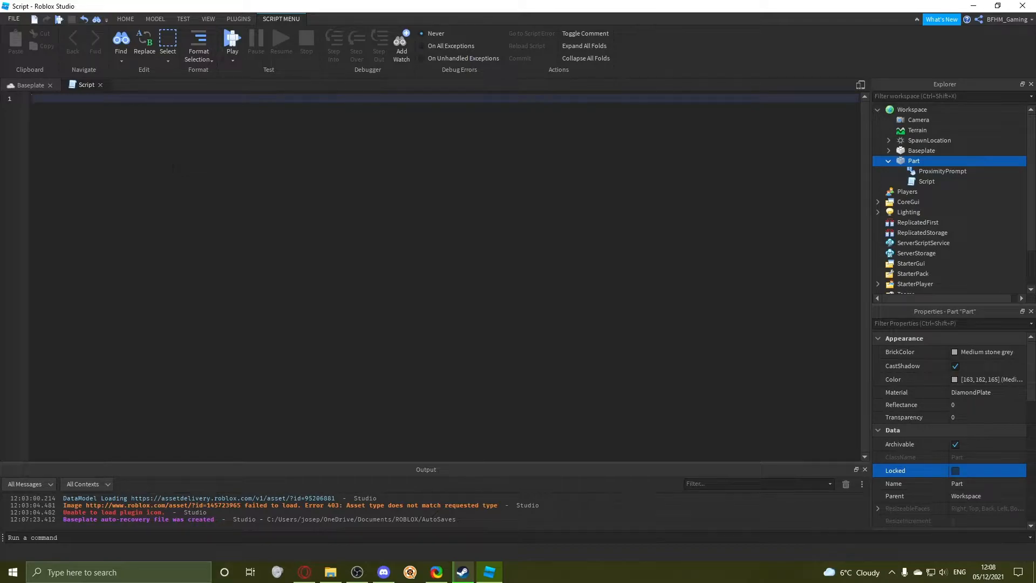
Connect an empty function to the Triggered event of script.Parent.ProximityPrompt in the part's script.
click(30, 84)
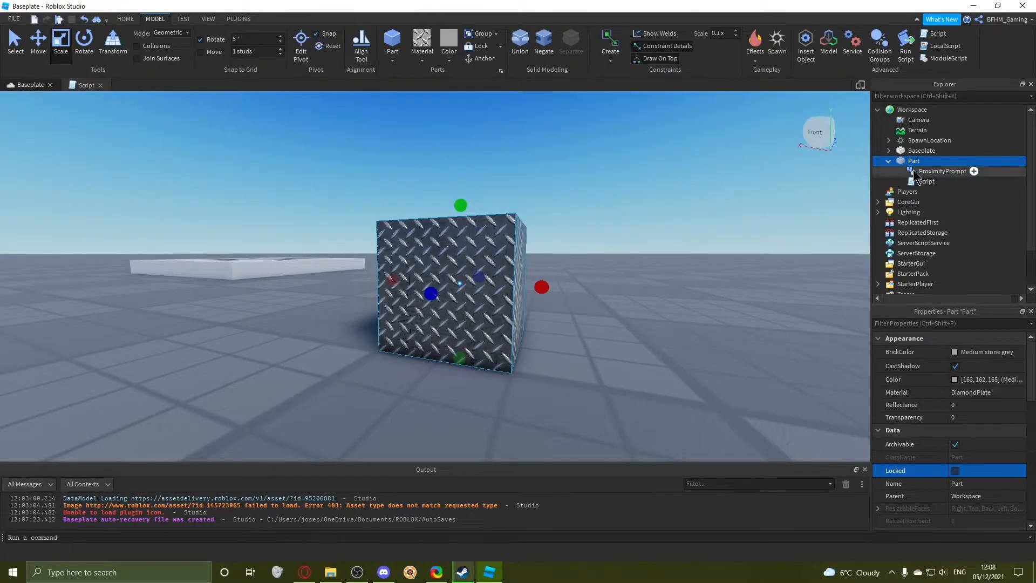
click(914, 171)
click(87, 85)
text(script.Parent.Pro)
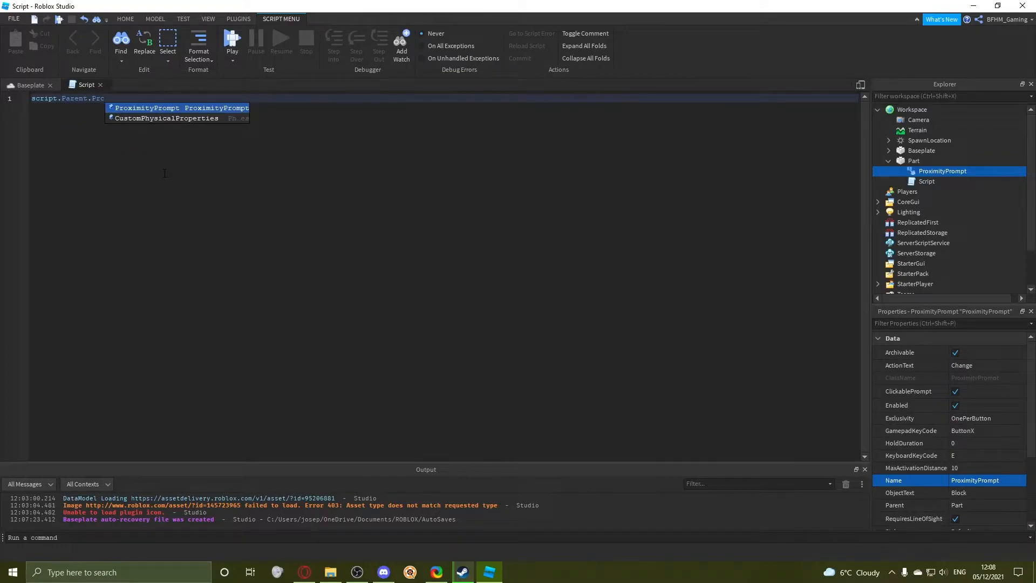
key(Tab)
text(.Tr)
key(Down)
text(iggered:Connect())
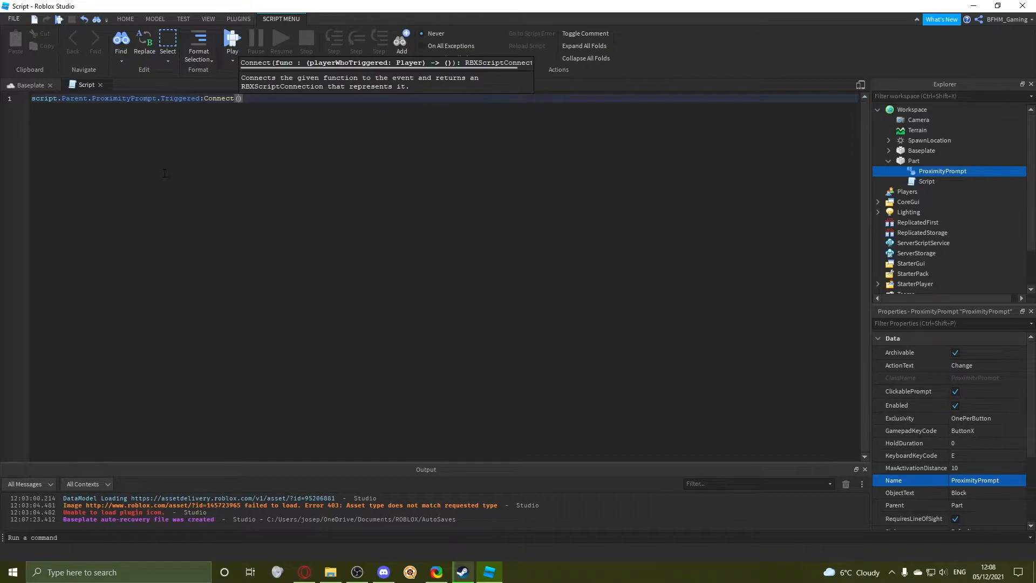
text(function())
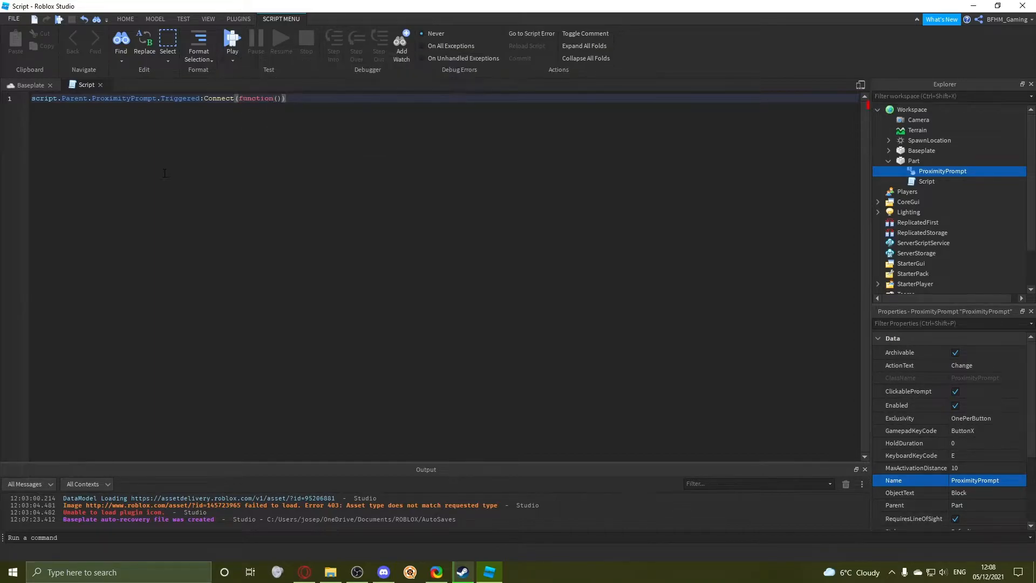
key(Return)
drag(235, 98, 304, 97)
click(69, 108)
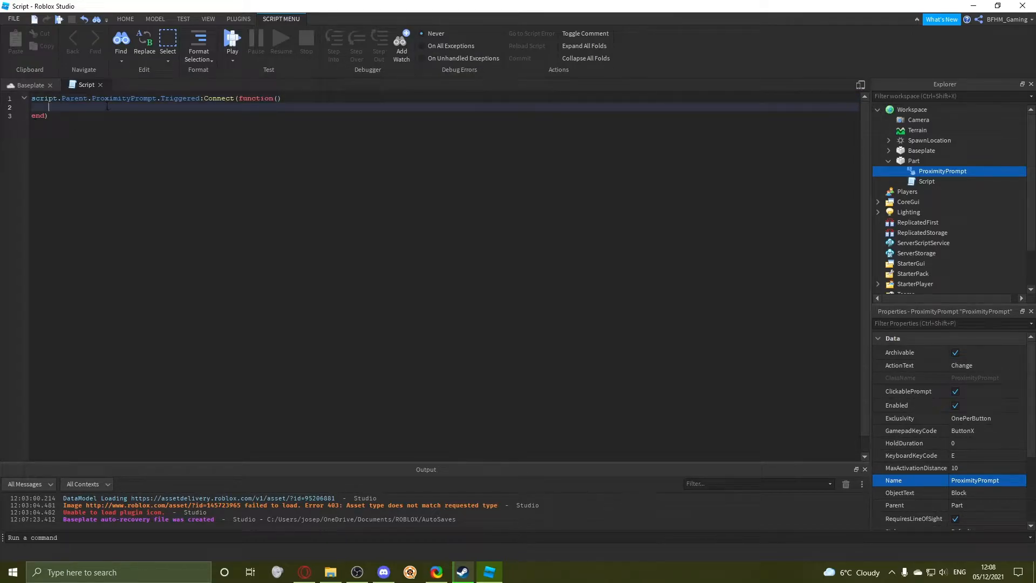
Give the Triggered function a player parameter and make it print player.Name.
click(278, 98)
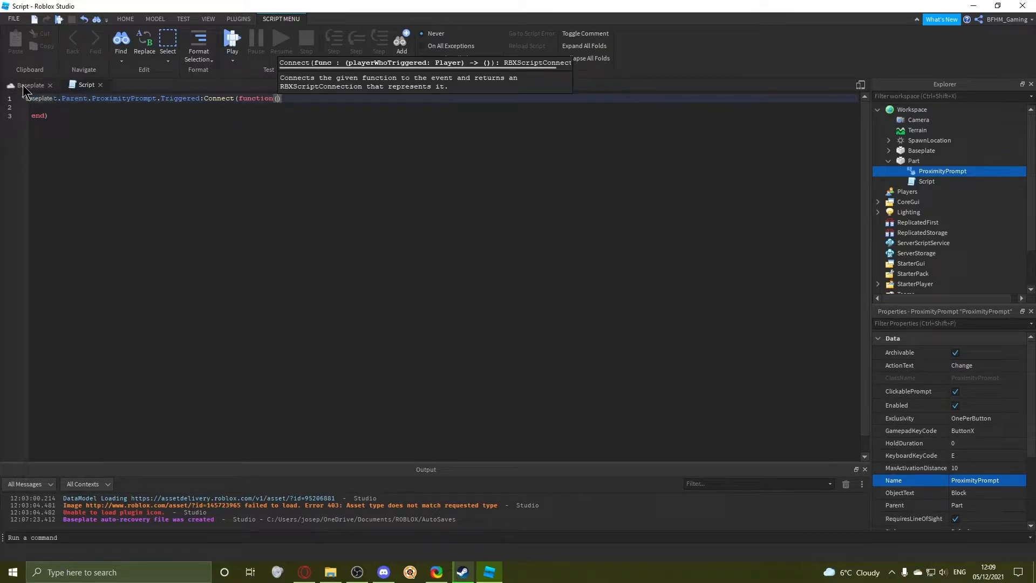
text(player)
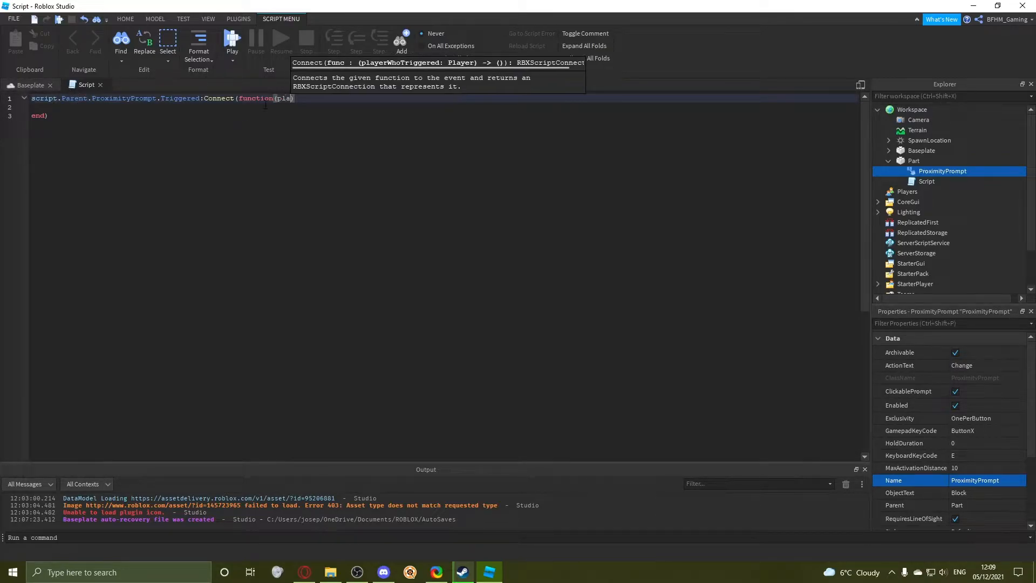
key(Down)
key(Down)
key(Up)
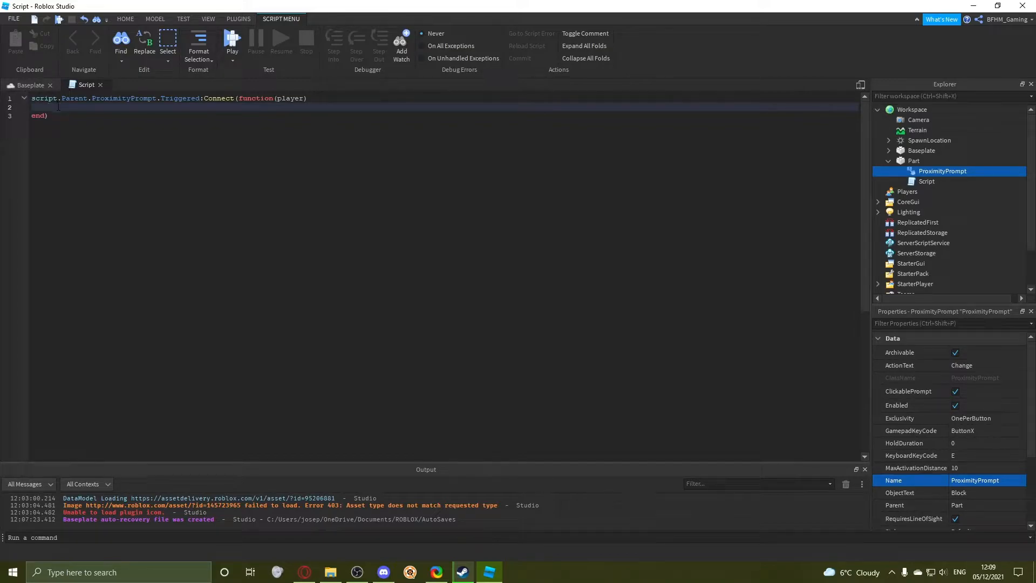
text(pr)
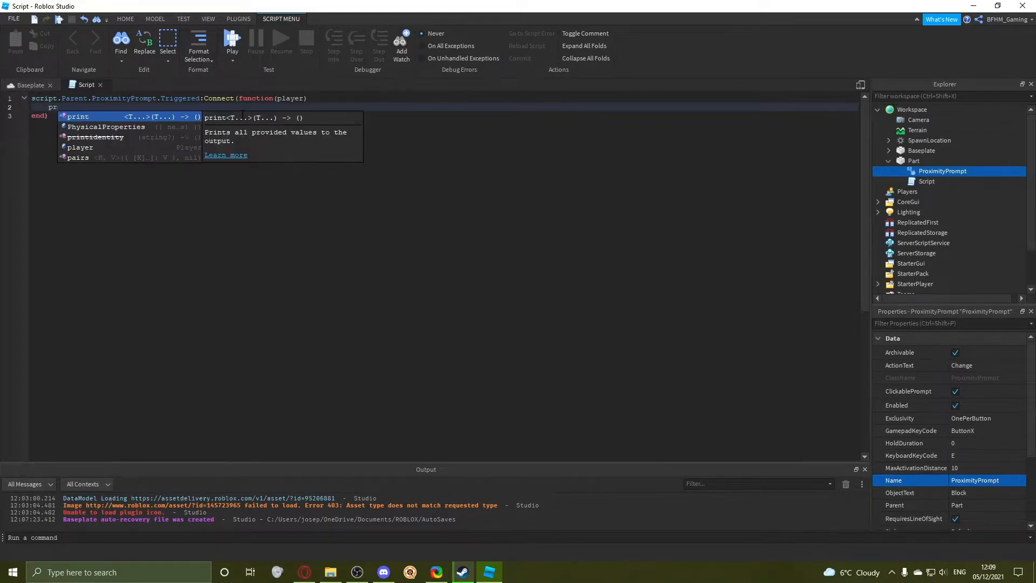
text(int(player.Name)
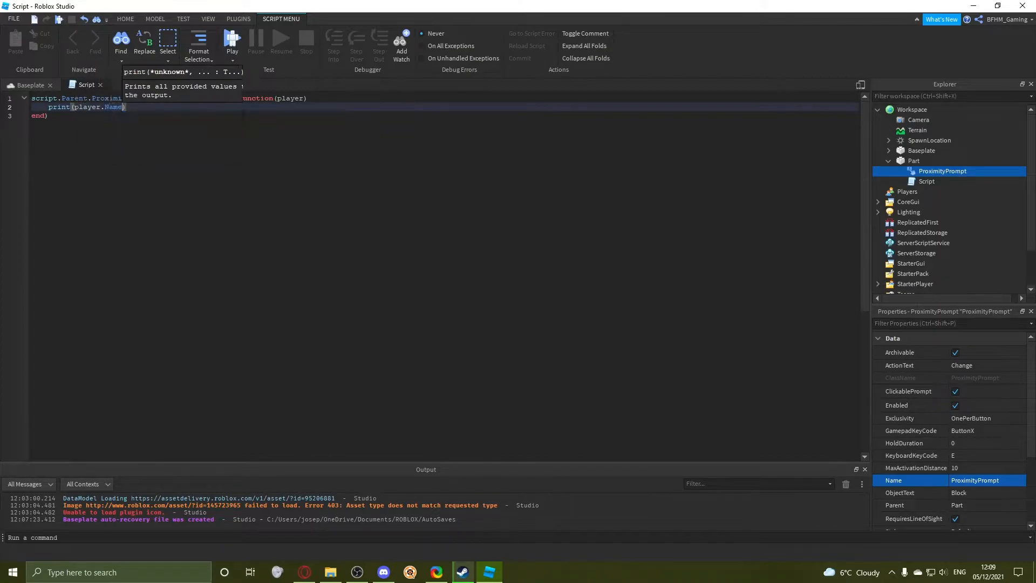
Start a Play Here test and trigger the block's Change prompt once to check the output.
click(25, 86)
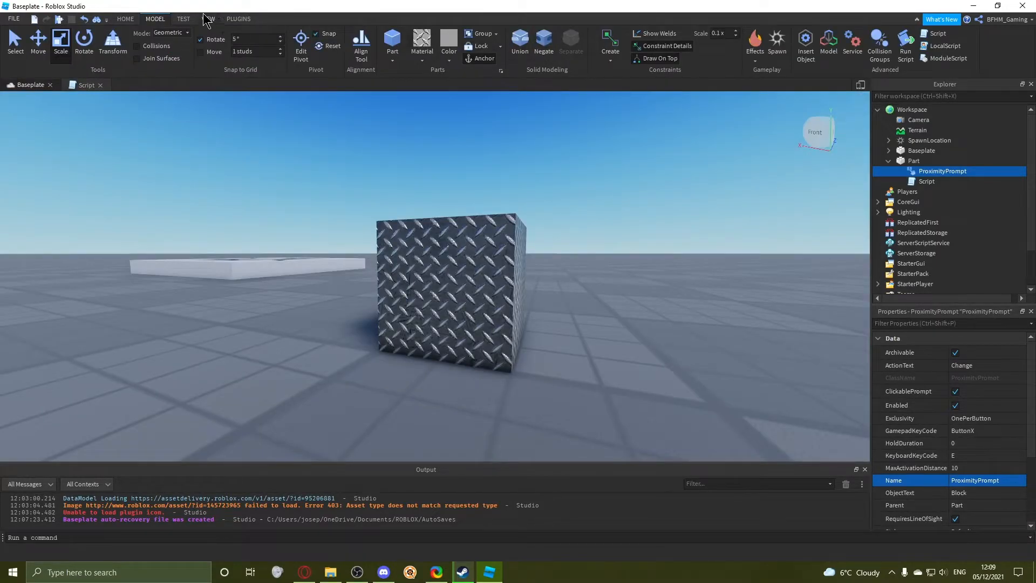
click(125, 19)
click(459, 59)
click(464, 82)
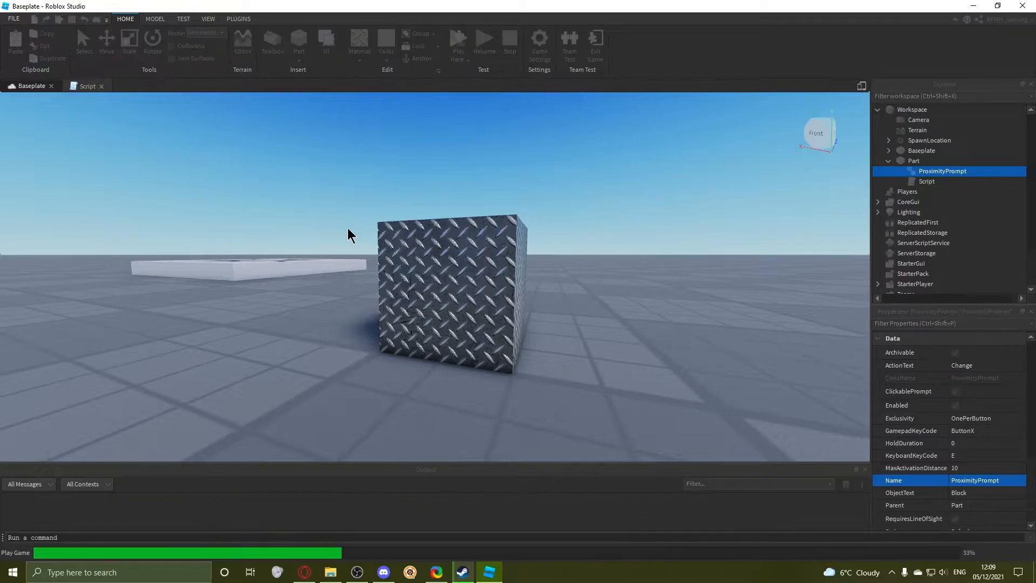
right_drag(650, 226, 650, 226)
key(e)
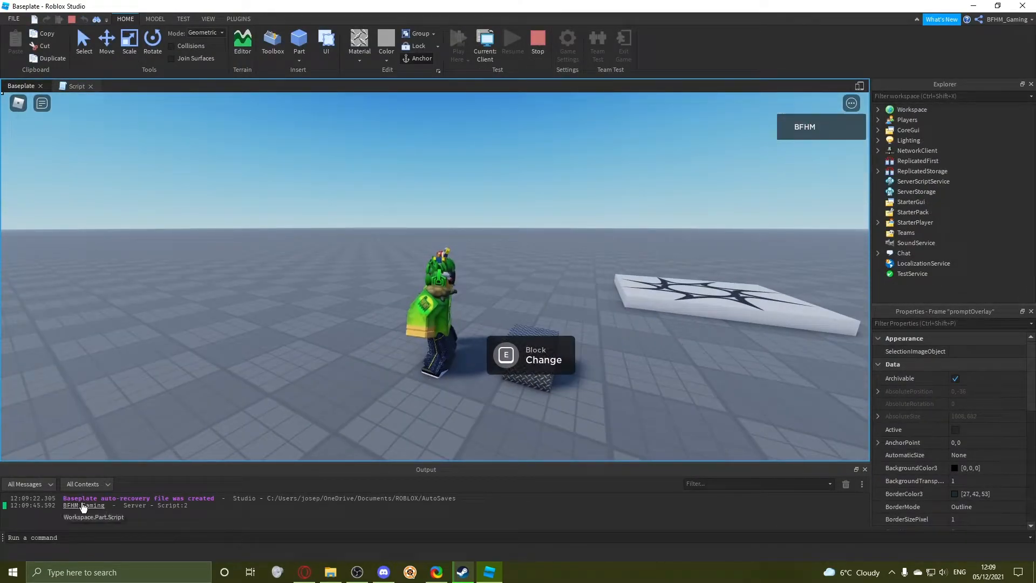
Trigger the block's prompt repeatedly to check the printed output, and end the playtest.
right_drag(392, 290, 393, 291)
key(e)
key(e)
key(e)
key(e)
key(e)
key(e)
key(e)
key(e)
key(e)
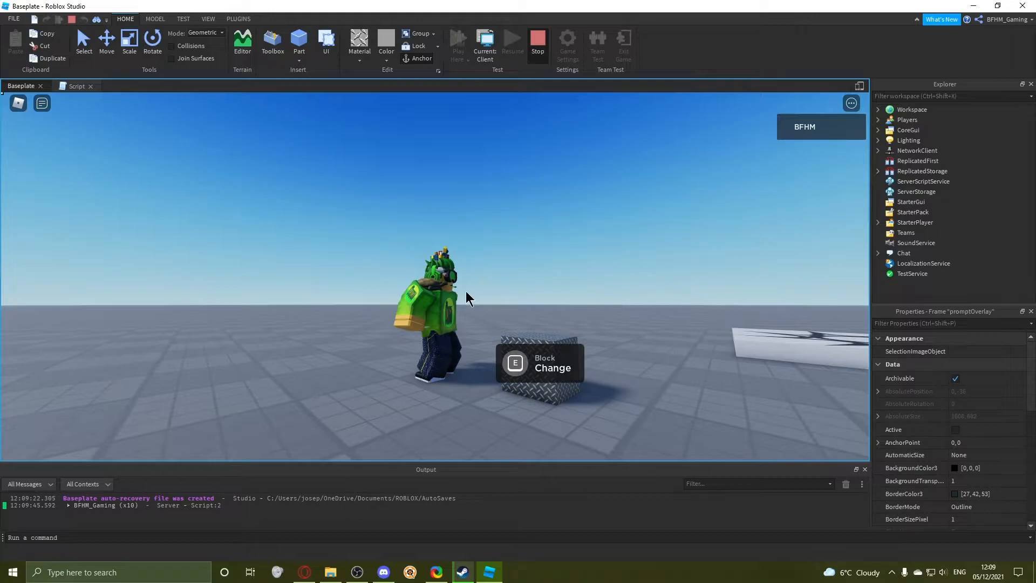
key(shift+F5)
Replace the print line in the script with script.Parent.BrickColor = BrickColor.random().
click(67, 86)
drag(139, 107, 49, 107)
text(s.cript.Parent.)
text(Co)
key(BackSpace)
key(BackSpace)
text(BrickColor = Bi)
key(BackSpace)
text(rickColor.random())
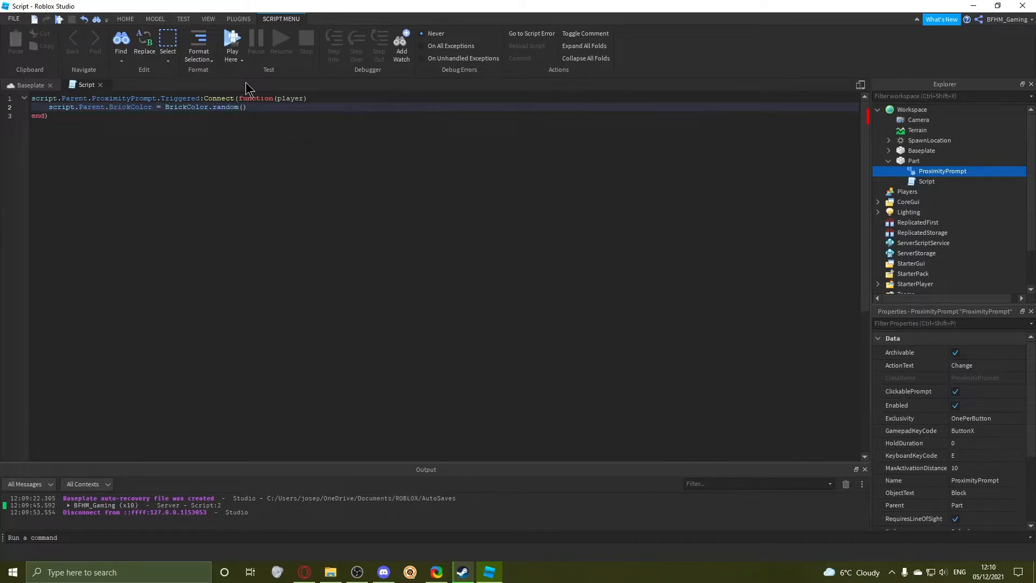
Start a playtest from the Baseplate view and trigger the prompt several times to check the block's color change.
click(41, 84)
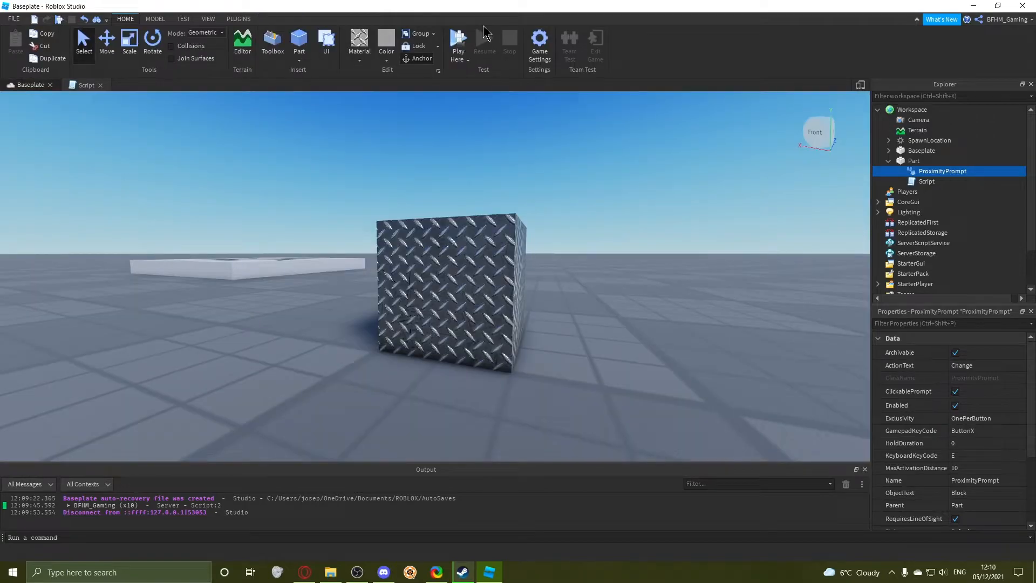
click(456, 38)
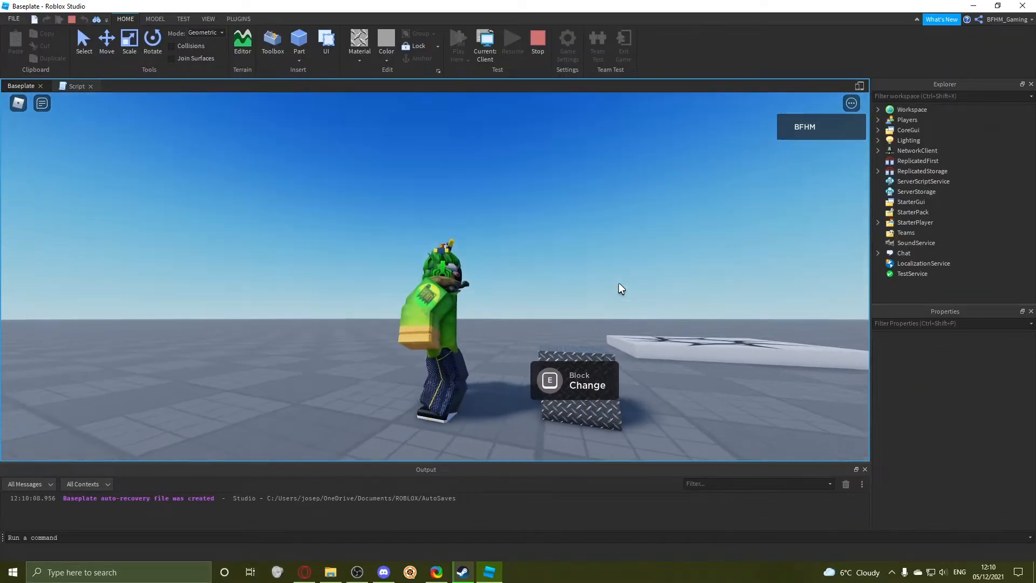
key(e)
right_drag(618, 283, 640, 283)
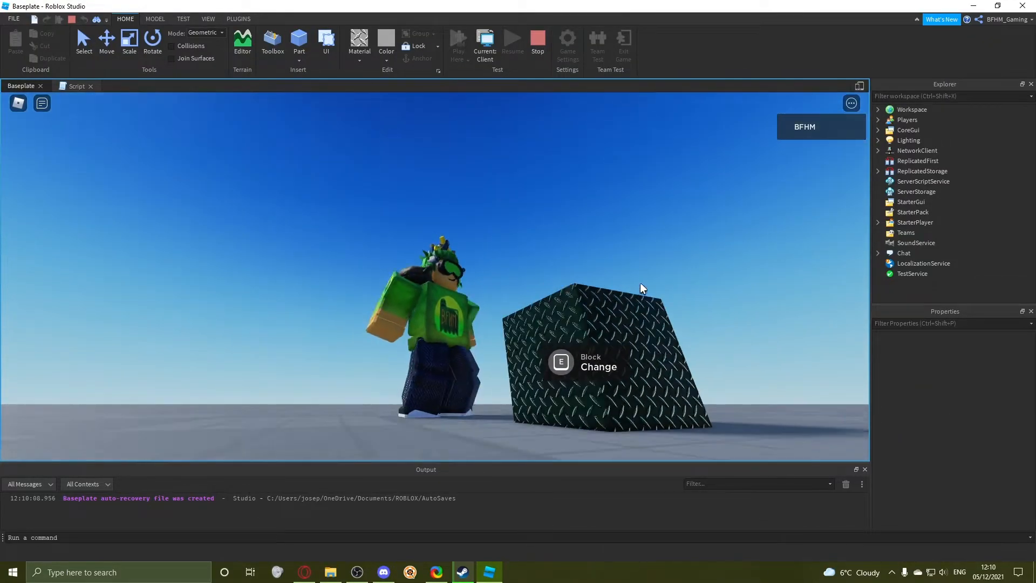
scroll(640, 282, up, 2)
scroll(587, 354, down, 2)
key(e)
key(e)
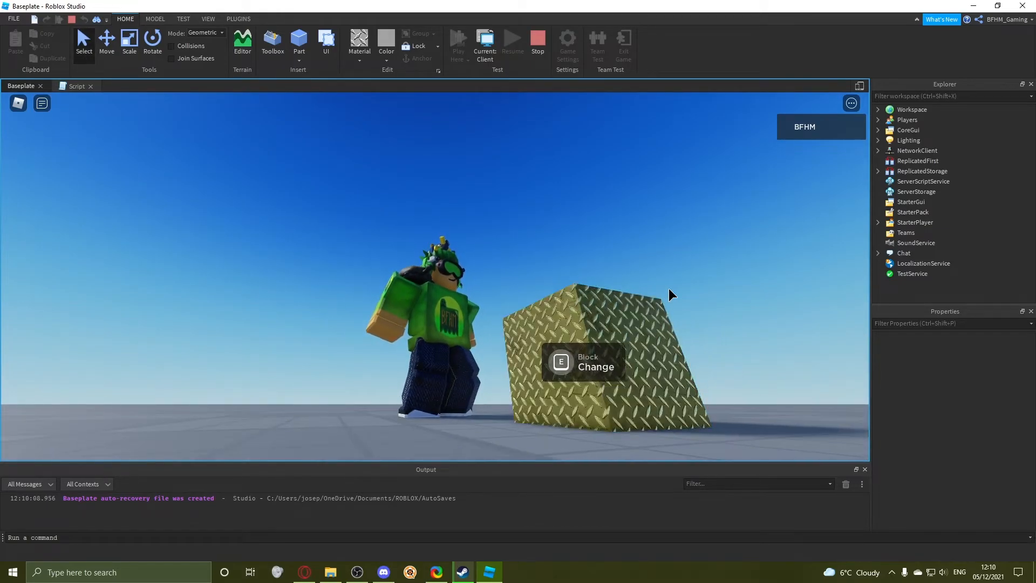
Select the block during the playtest and keep triggering its prompt to watch its BrickColor and Color properties.
click(620, 319)
key(e)
key(e)
key(e)
key(e)
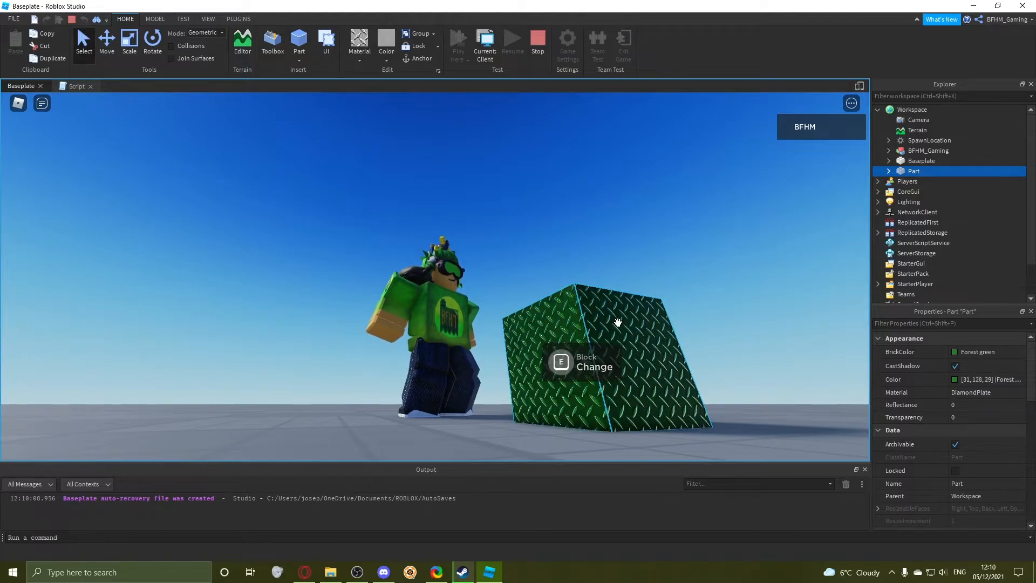
key(e)
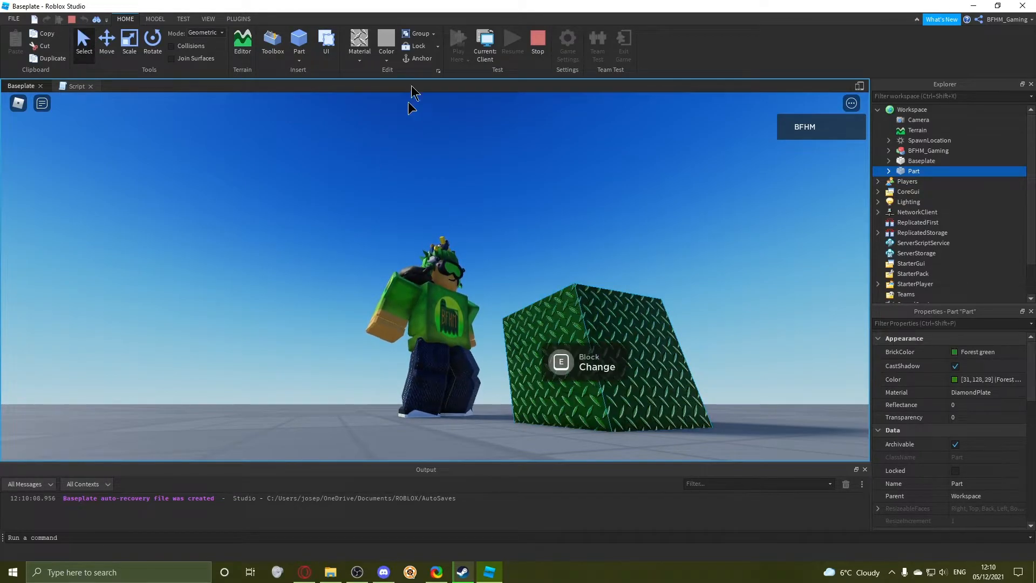
Try the color 41, 128, 92 on the block in the color picker and cancel the change.
click(386, 60)
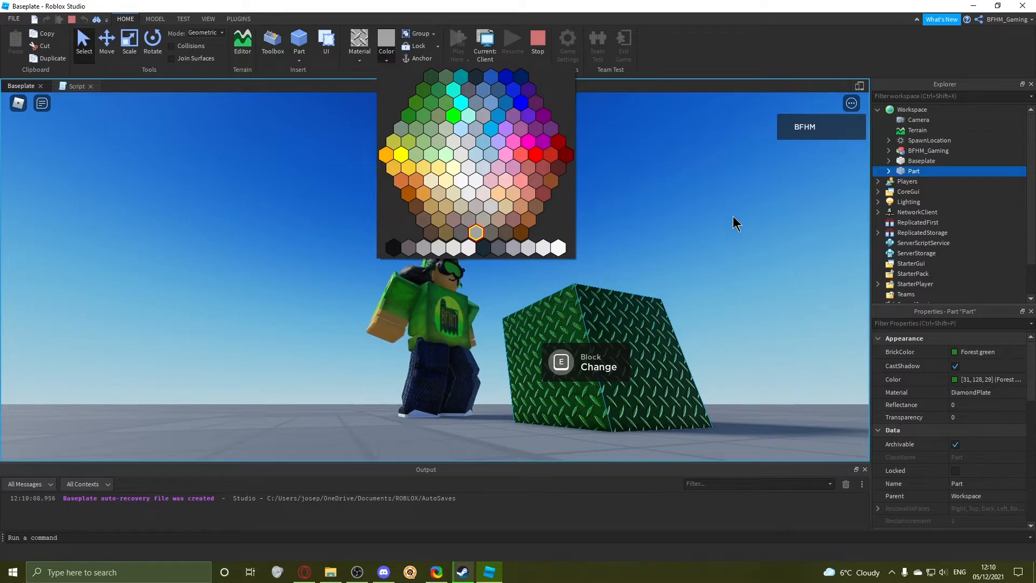
click(957, 384)
click(955, 383)
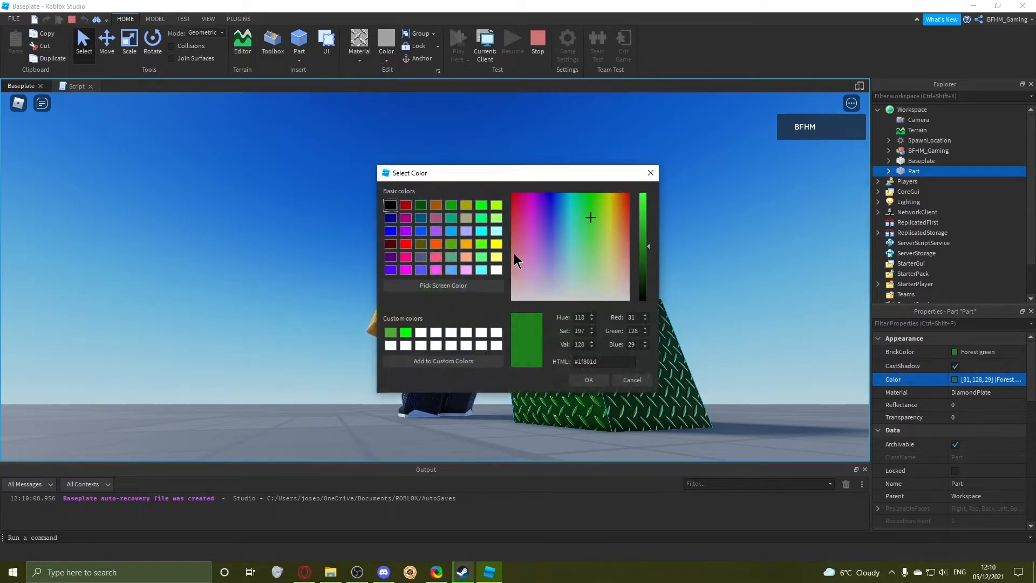
drag(543, 216, 578, 227)
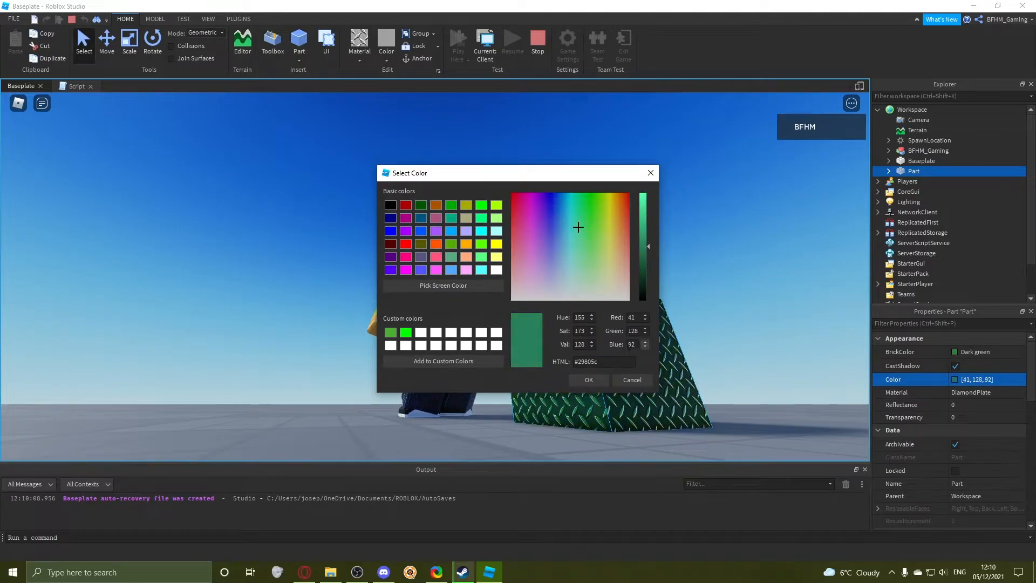
click(628, 379)
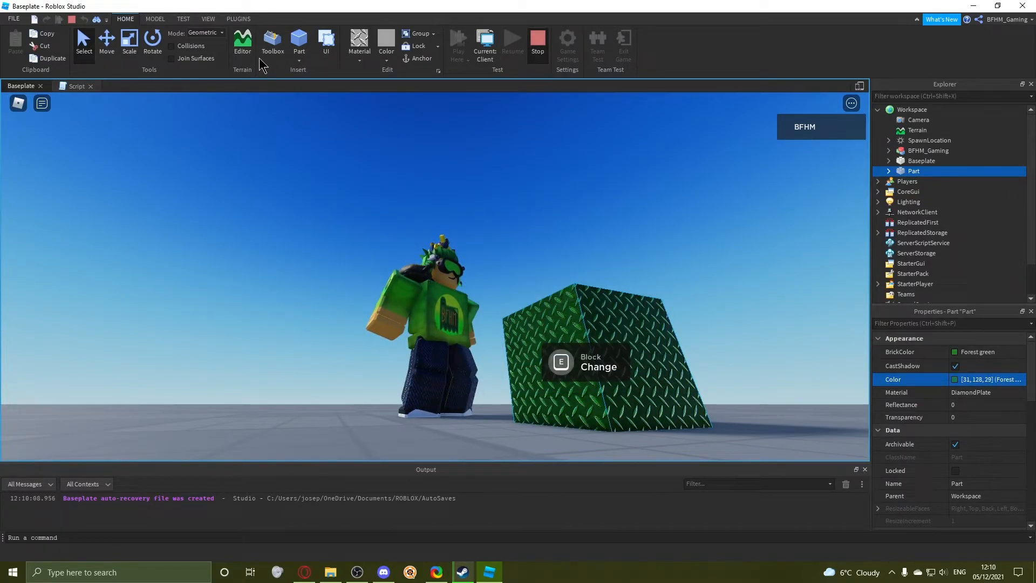
End the playtest, select the block and examine its BrickColor palette and Color value.
key(shift+F5)
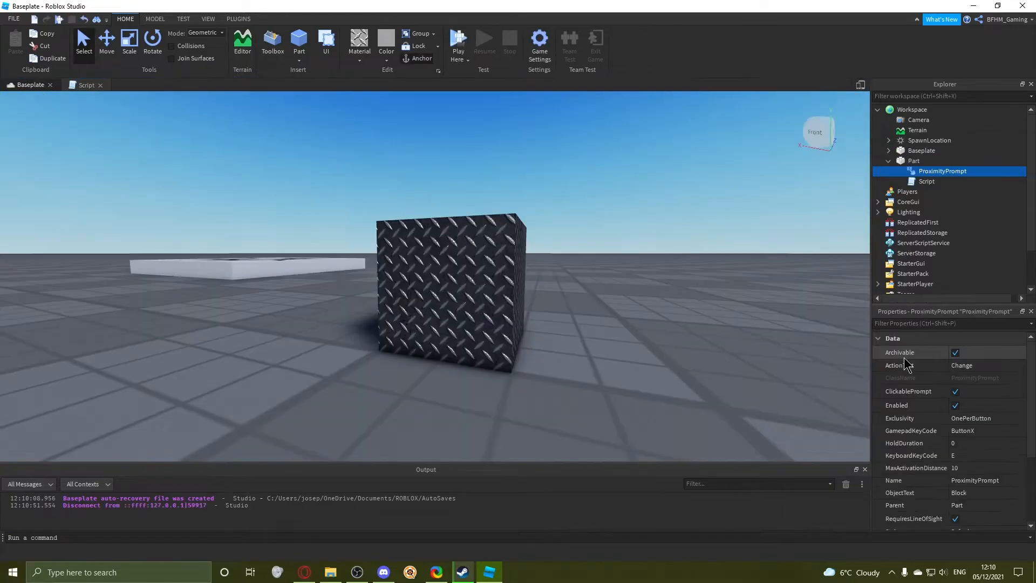
click(481, 243)
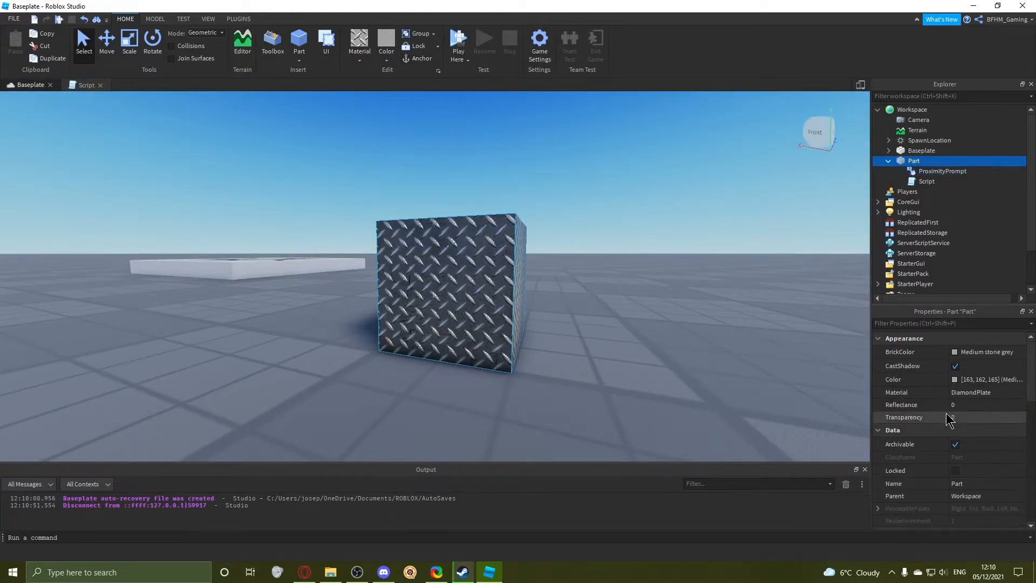
click(955, 366)
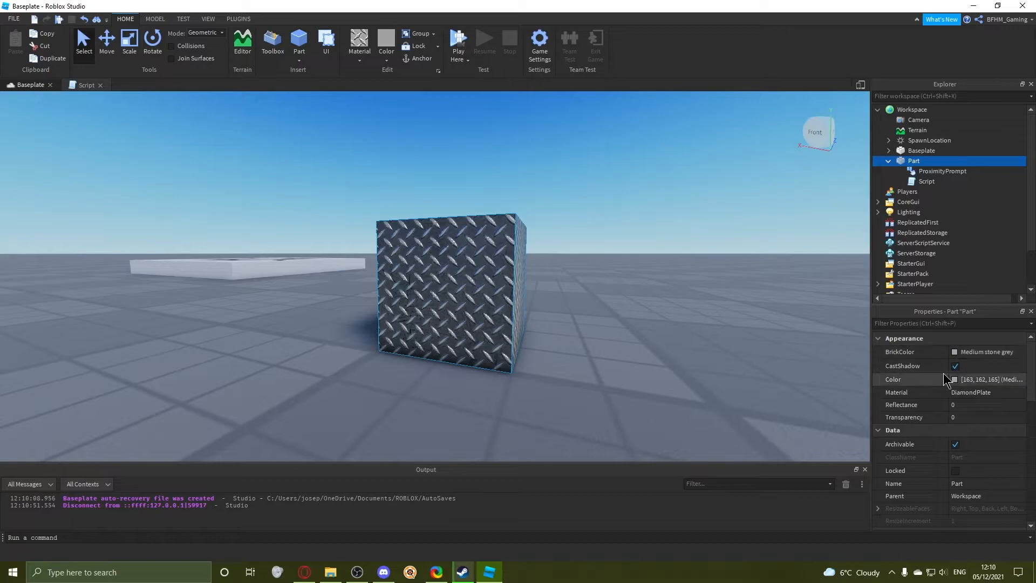
click(971, 351)
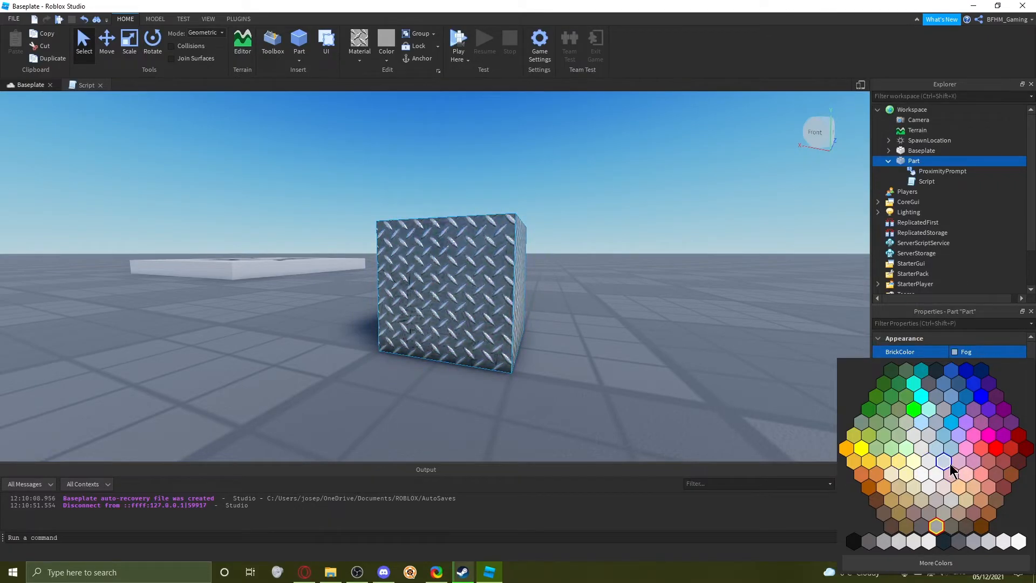
click(907, 379)
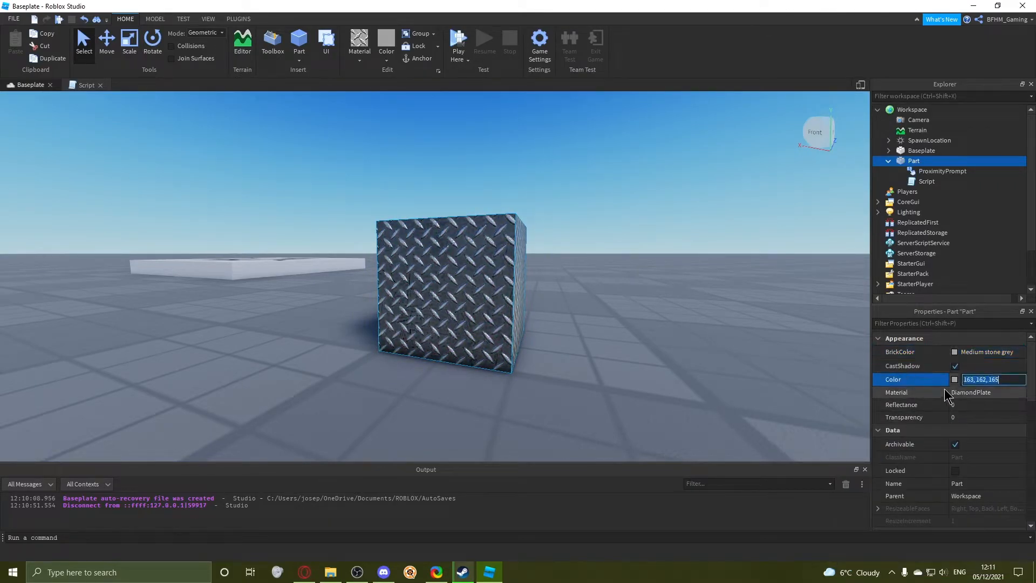
Set the block's color to the green 0, 165, 66 with the color picker.
click(953, 379)
drag(555, 226, 590, 166)
click(600, 378)
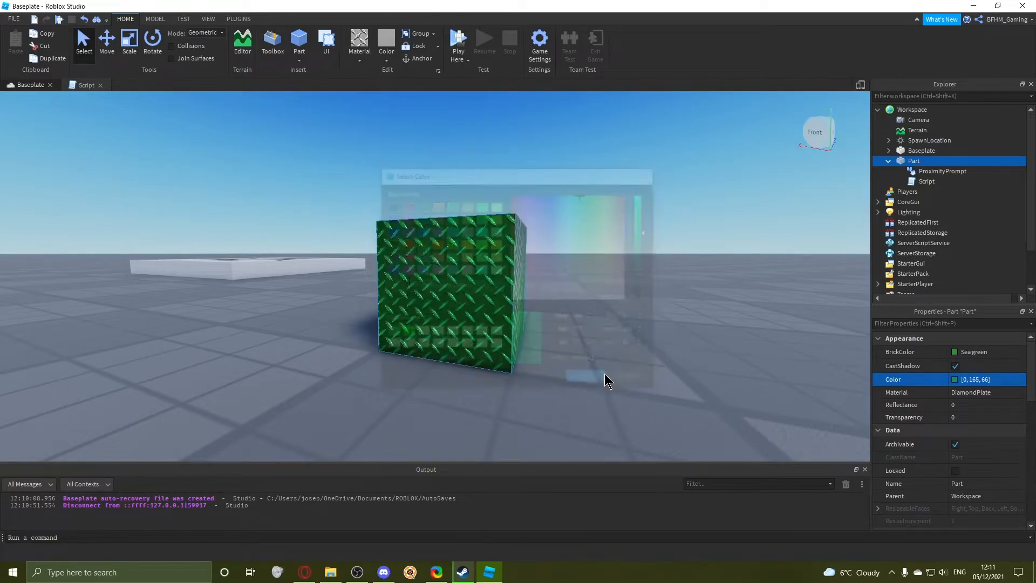
In the block's script, replace the random BrickColor assignment on line 2 with Color = Color3.fromRGB().
click(86, 86)
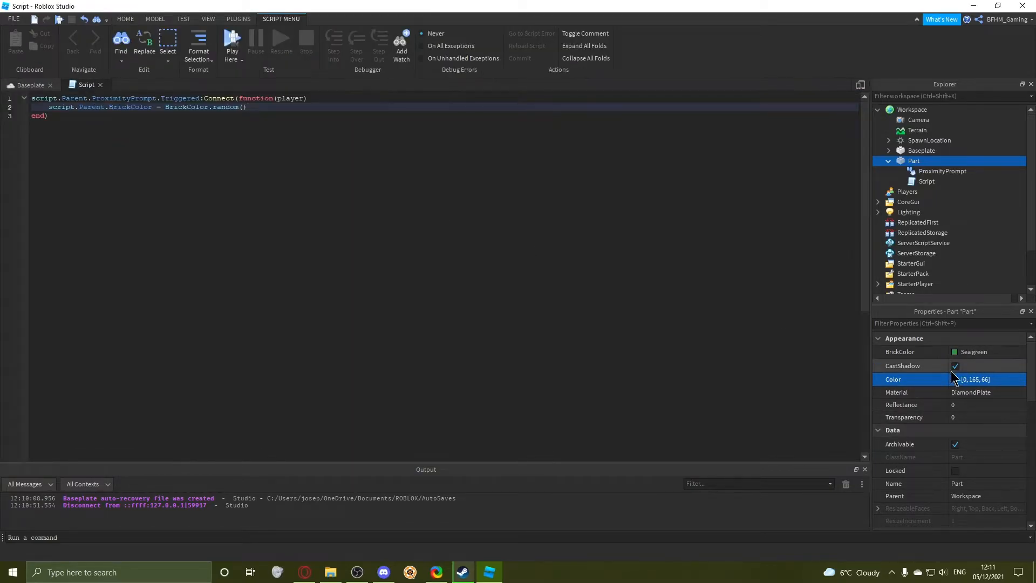
drag(264, 107, 101, 107)
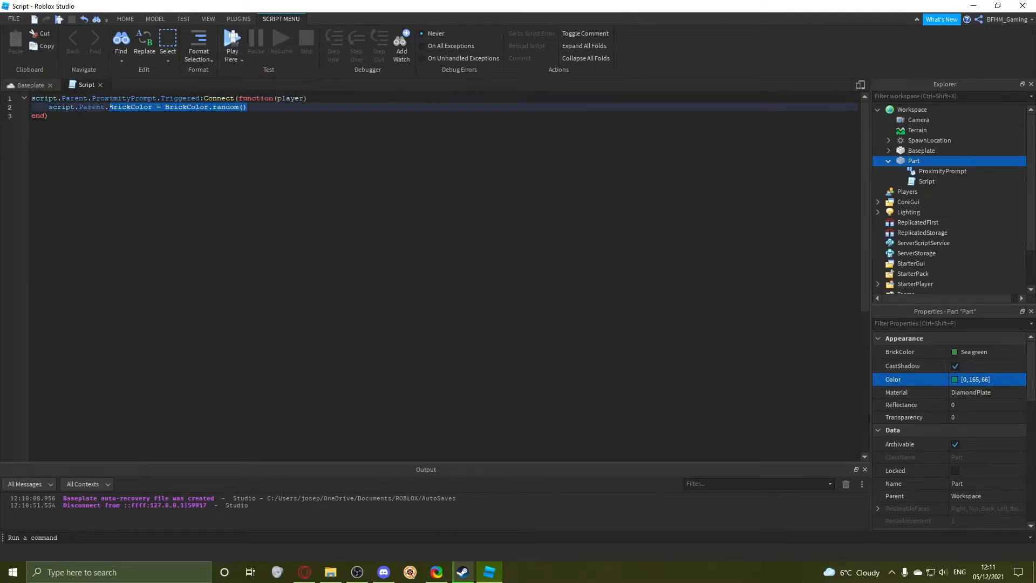
text(C)
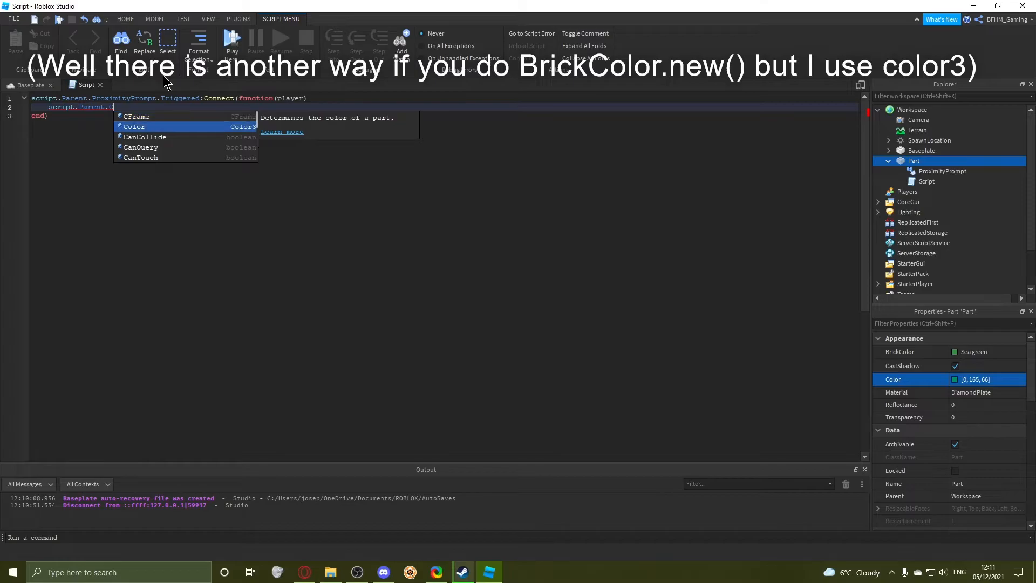
key(Tab)
text(= Color3.n)
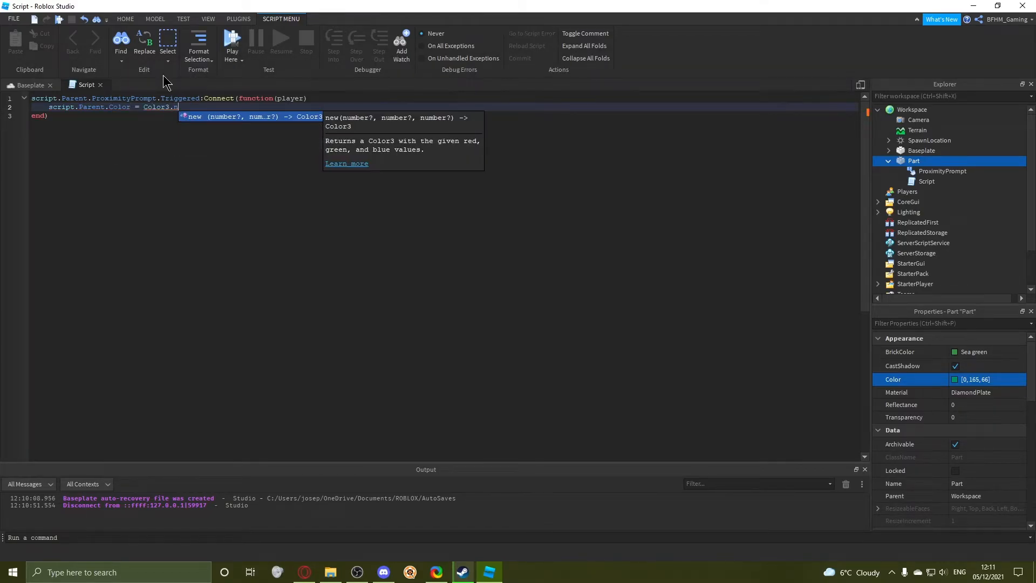
key(BackSpace)
text(fromRGB())
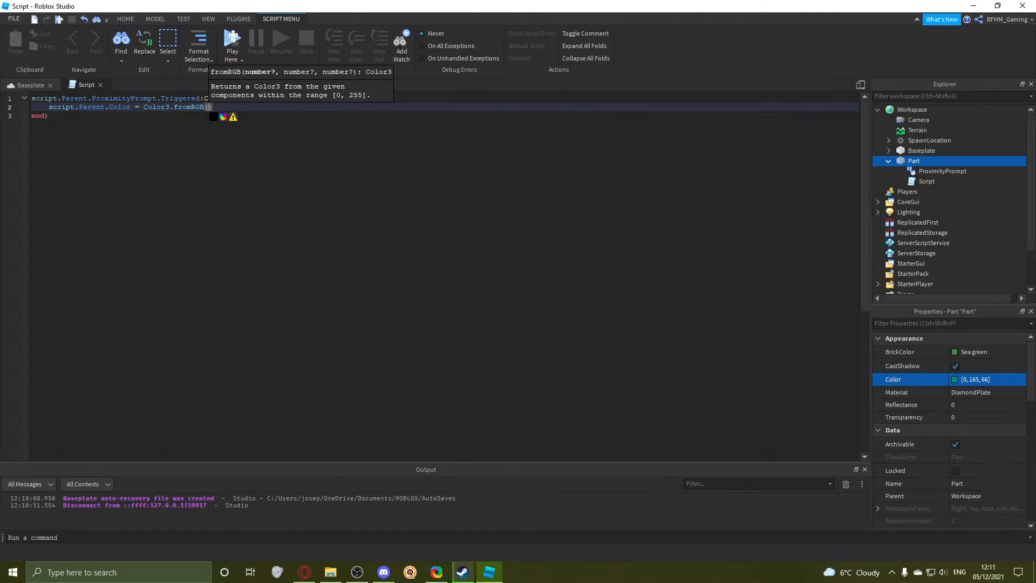
Try the picked color 0, 221, 255 as the Color3.fromRGB arguments and delete those values.
click(223, 117)
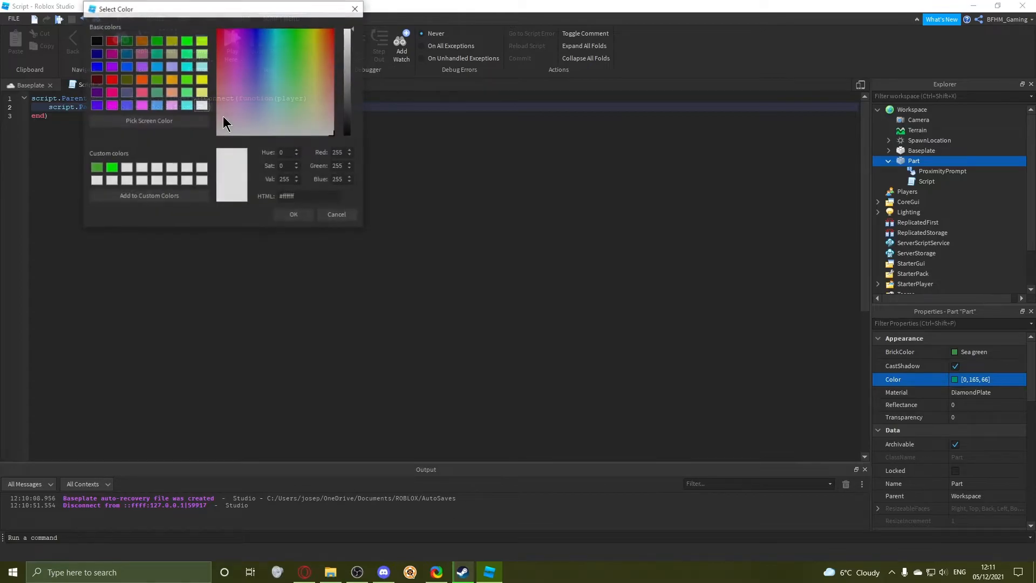
drag(241, 106, 274, 14)
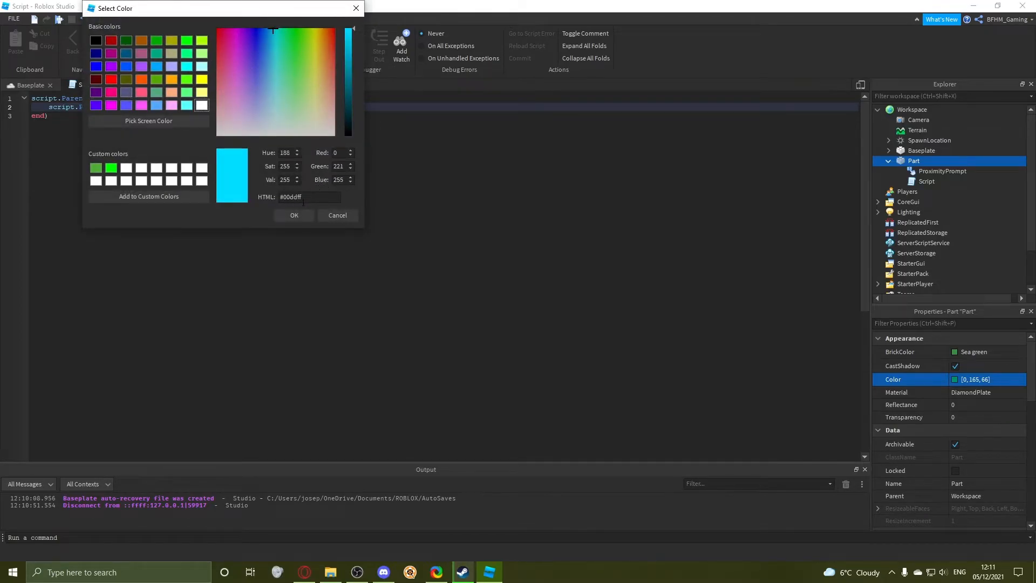
click(294, 216)
key(BackSpace)
key(BackSpace)
key(BackSpace)
key(BackSpace)
key(BackSpace)
key(BackSpace)
key(BackSpace)
key(BackSpace)
key(BackSpace)
key(BackSpace)
key(BackSpace)
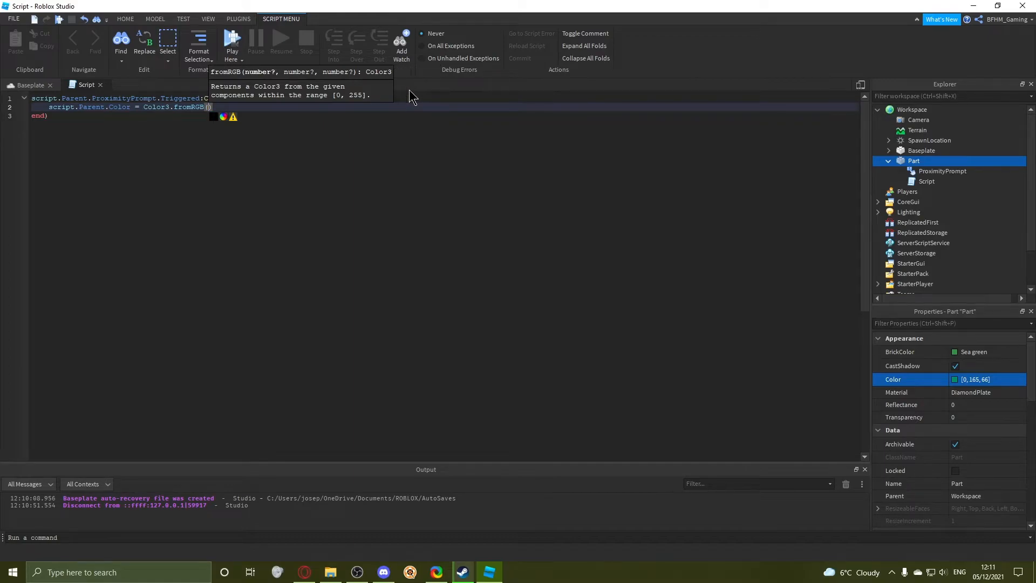
Enter math.random(0,255) as the first argument of Color3.fromRGB.
text(mah)
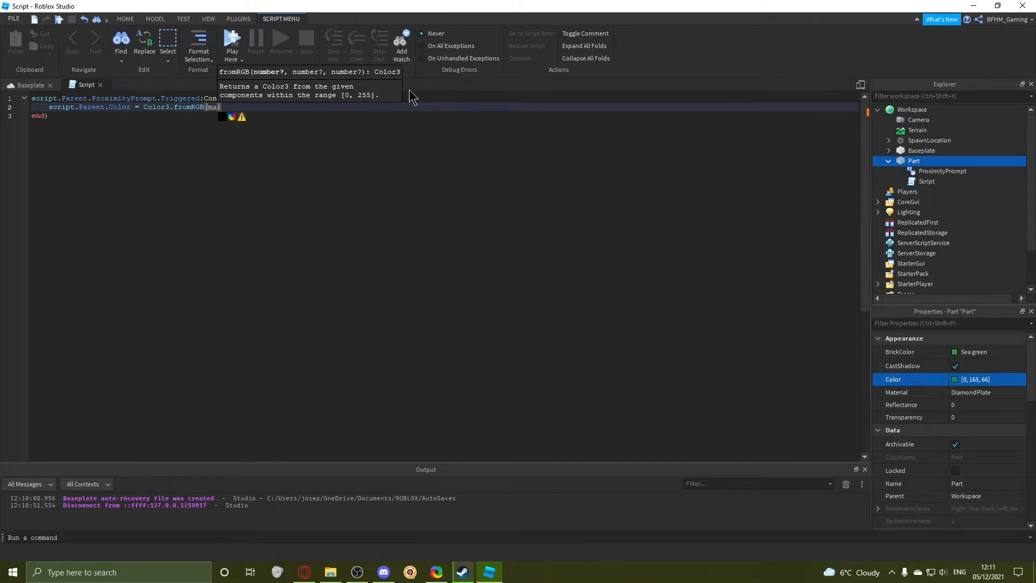
key(BackSpace)
text(th.random()
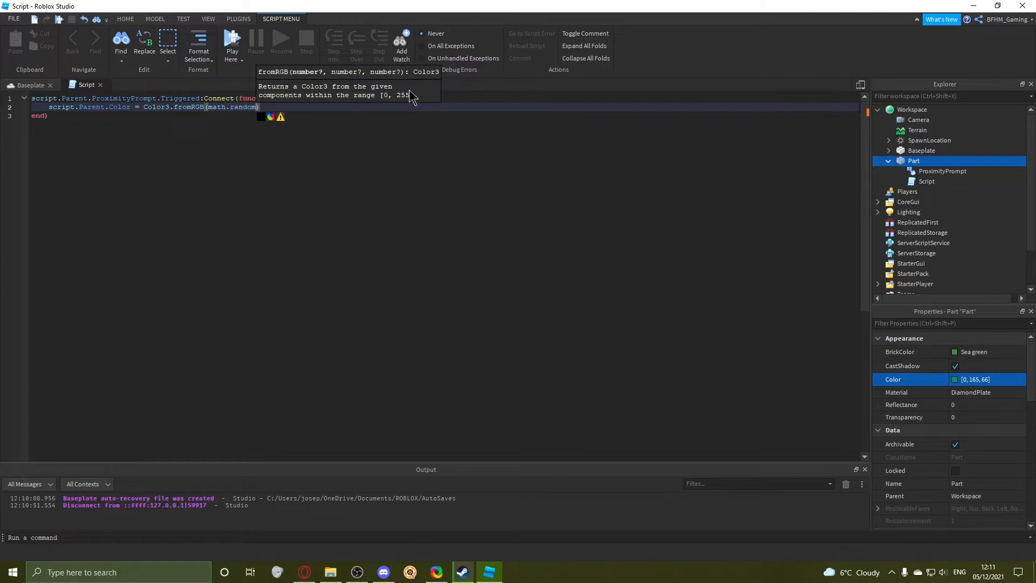
text(0)
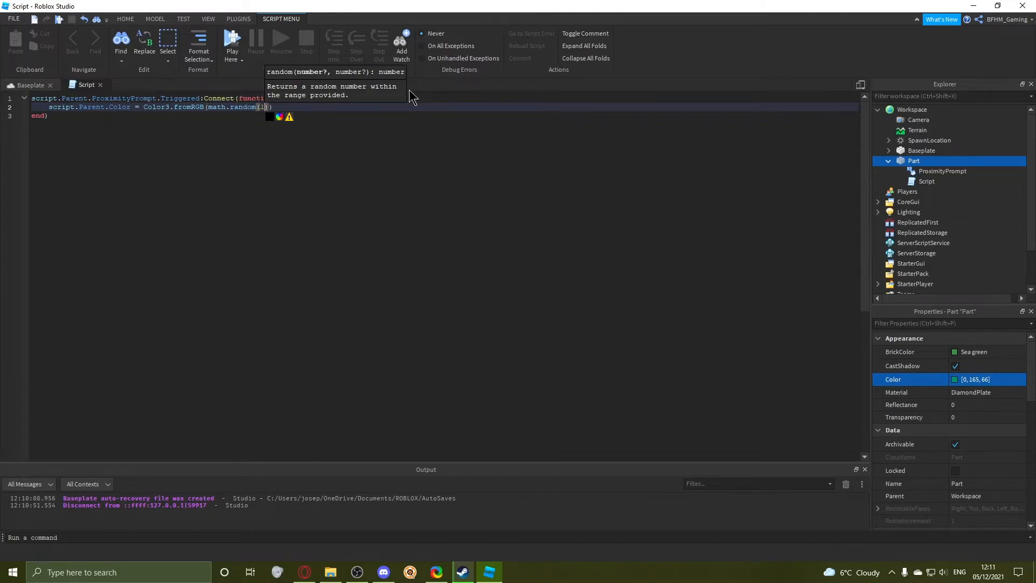
text(,255)
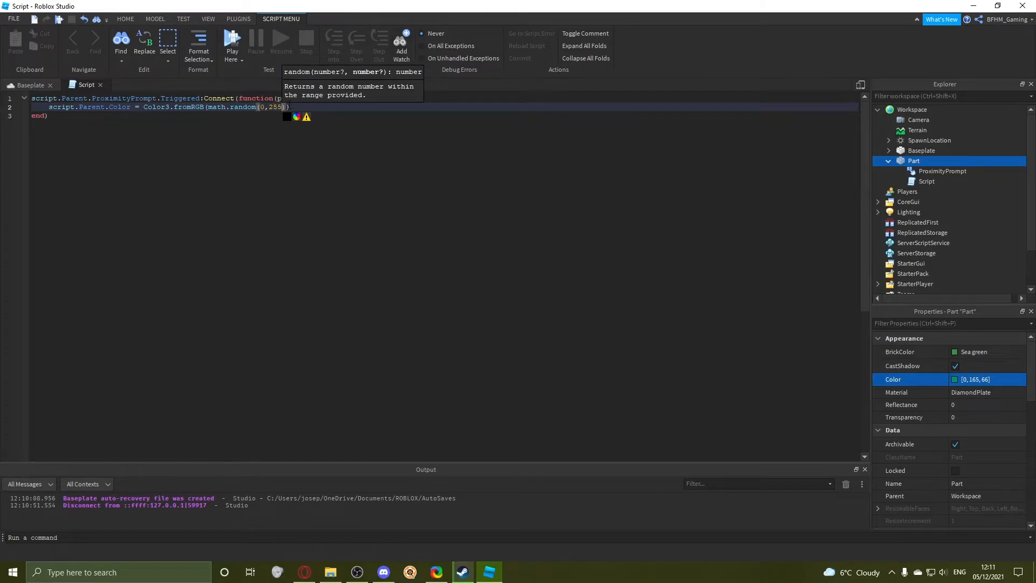
Copy math.random(0,255) into the second and third arguments of Color3.fromRGB, separated by commas.
drag(208, 107, 288, 108)
key(ctrl+c)
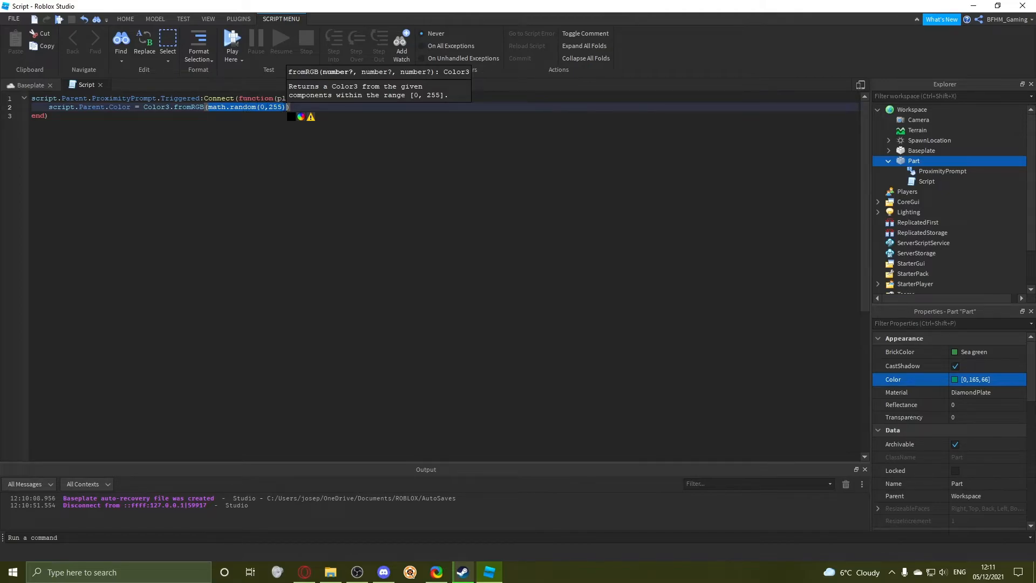
click(368, 110)
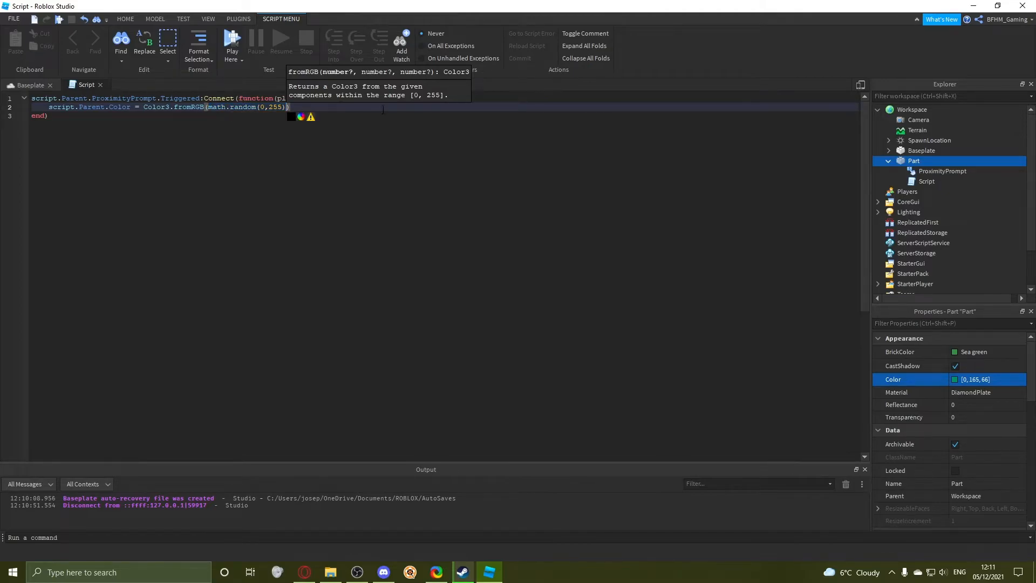
text(,)
key(ctrl+v)
text(,)
key(ctrl+v)
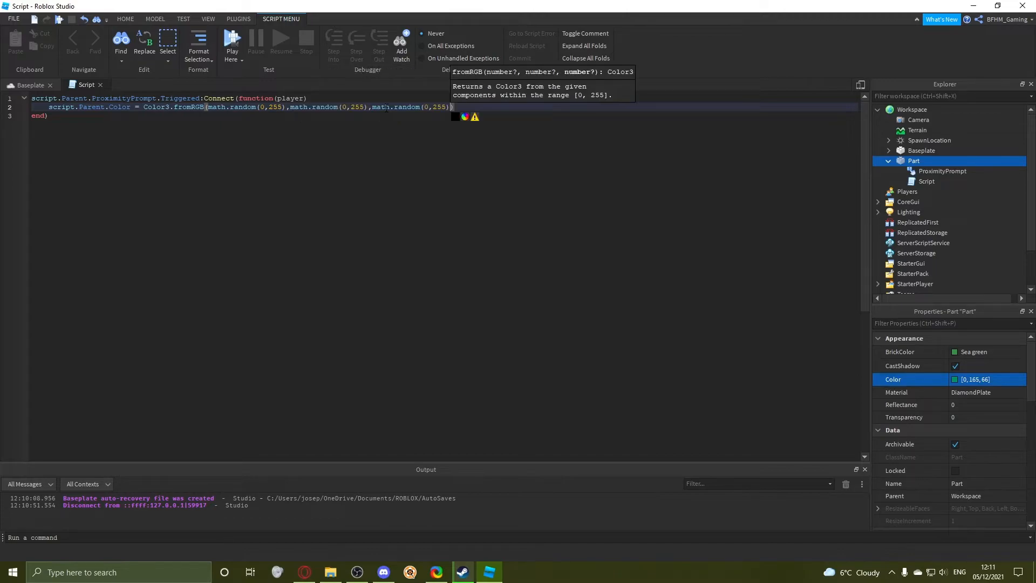
click(401, 116)
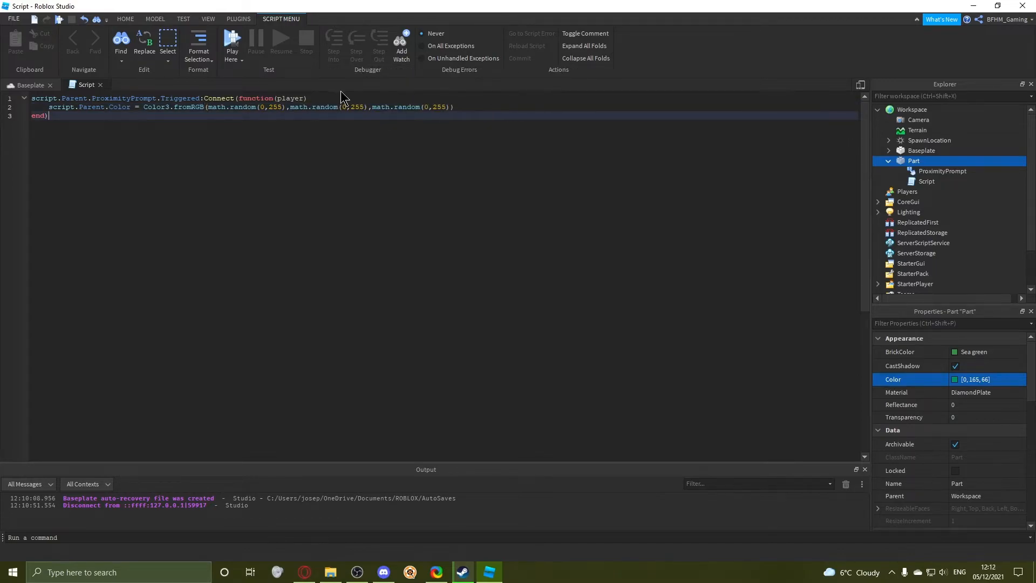
Start a playtest from the Baseplate view and select the block to show its color properties.
click(27, 85)
click(452, 54)
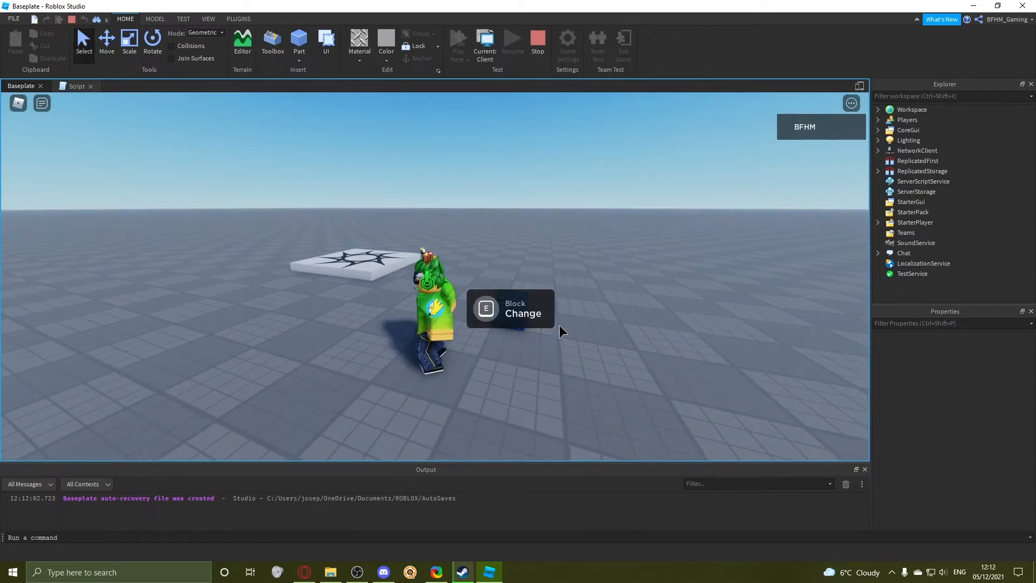
right_drag(638, 338, 603, 348)
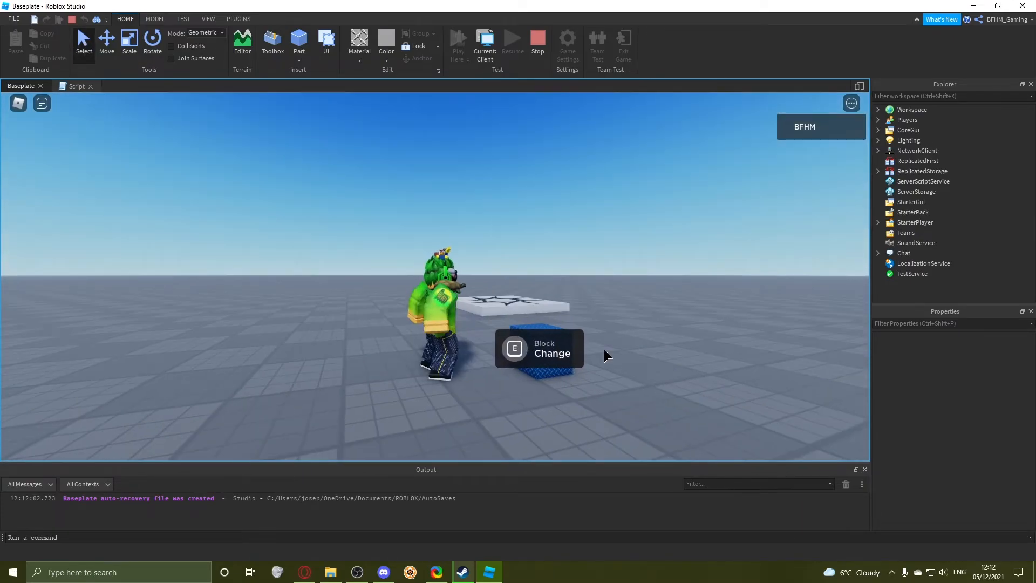
click(528, 324)
right_drag(657, 270, 638, 258)
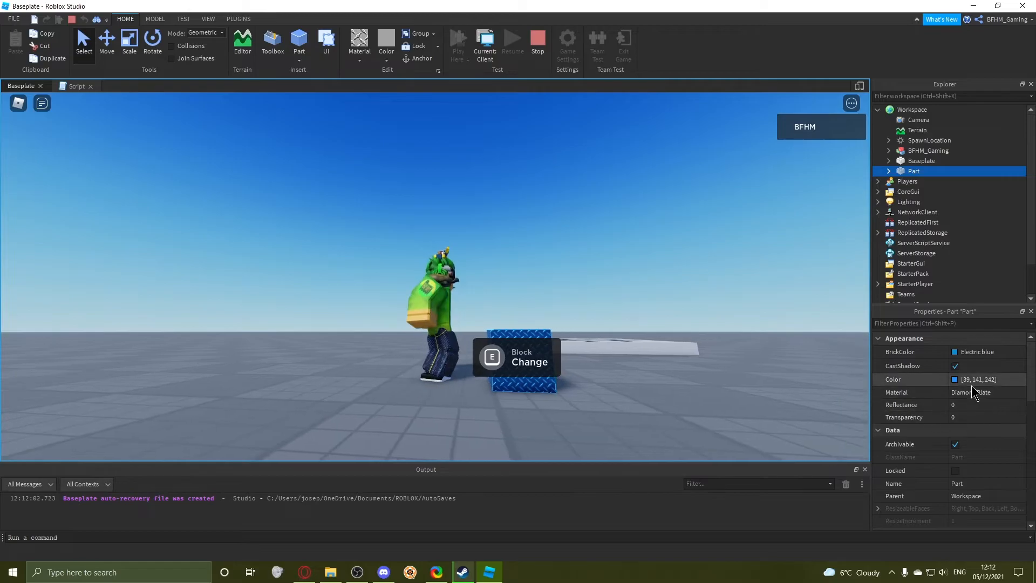
right_drag(696, 281, 688, 254)
Trigger the block's Change prompt repeatedly and watch its Color and BrickColor values.
key(e)
key(e)
key(e)
key(e)
key(e)
key(e)
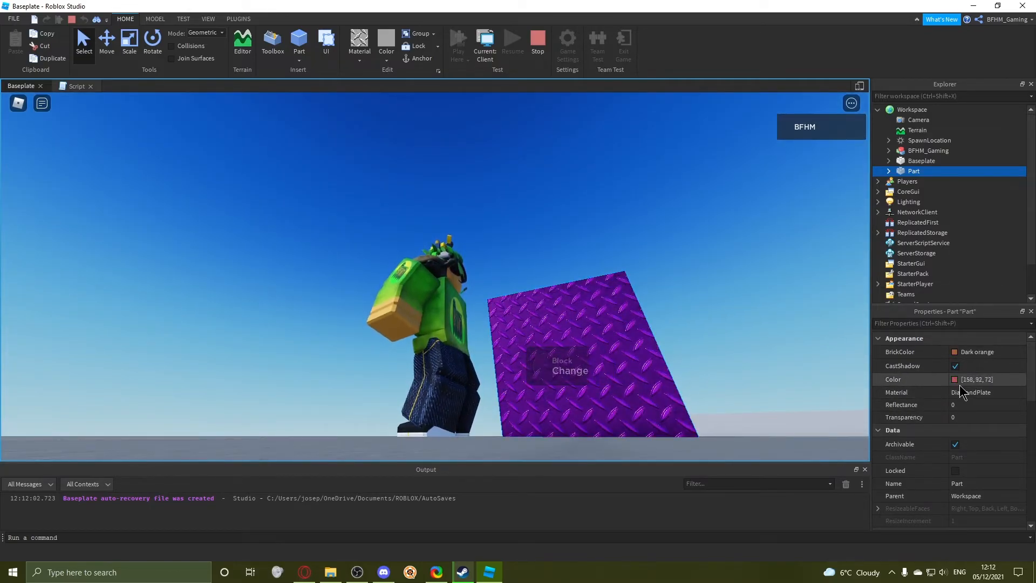
key(e)
key(e)
key(e)
key(e)
right_drag(756, 252, 756, 263)
key(e)
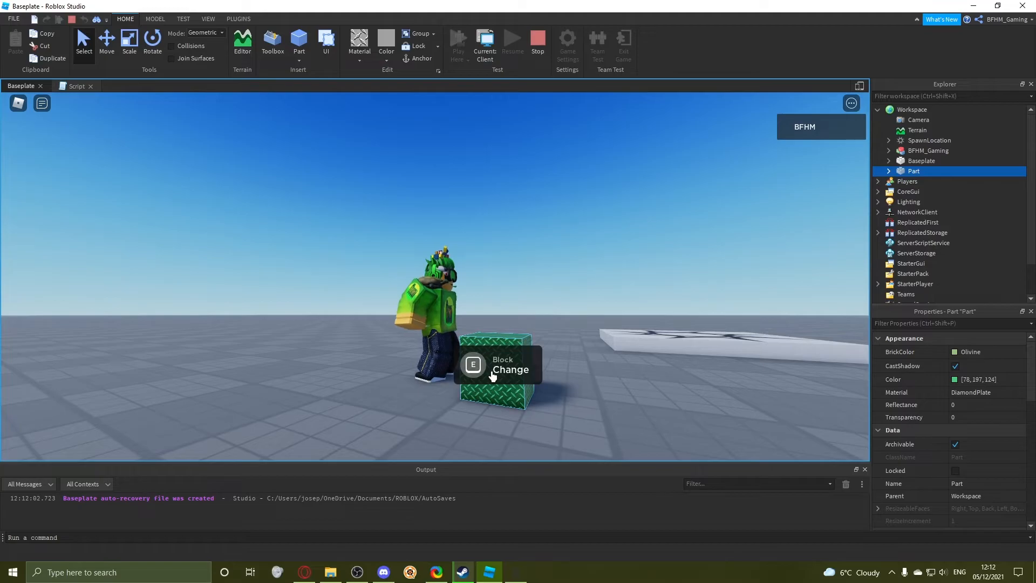
Keep triggering the block through its on-screen Change prompt while moving the character around it.
click(487, 372)
click(487, 373)
click(488, 374)
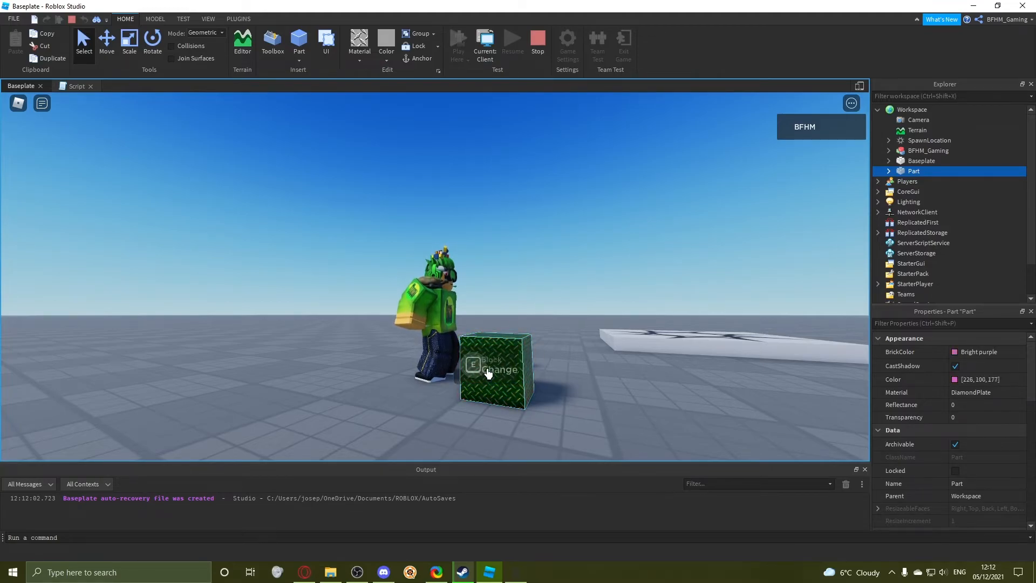
click(488, 372)
click(488, 367)
click(489, 370)
click(488, 371)
click(488, 371)
click(488, 372)
key(d)
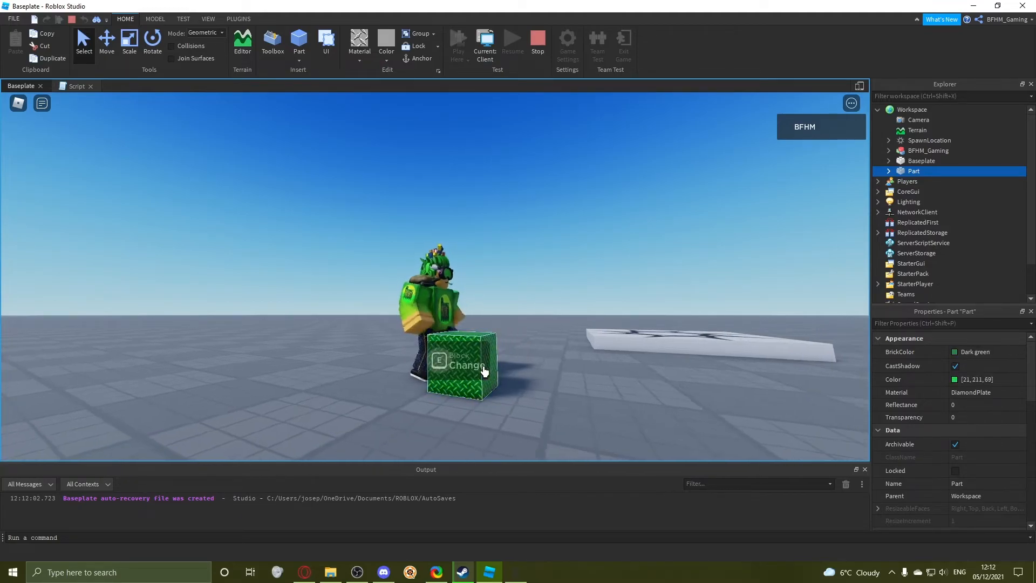
click(484, 372)
key(s)
click(460, 370)
key(s)
click(454, 371)
click(454, 371)
click(455, 371)
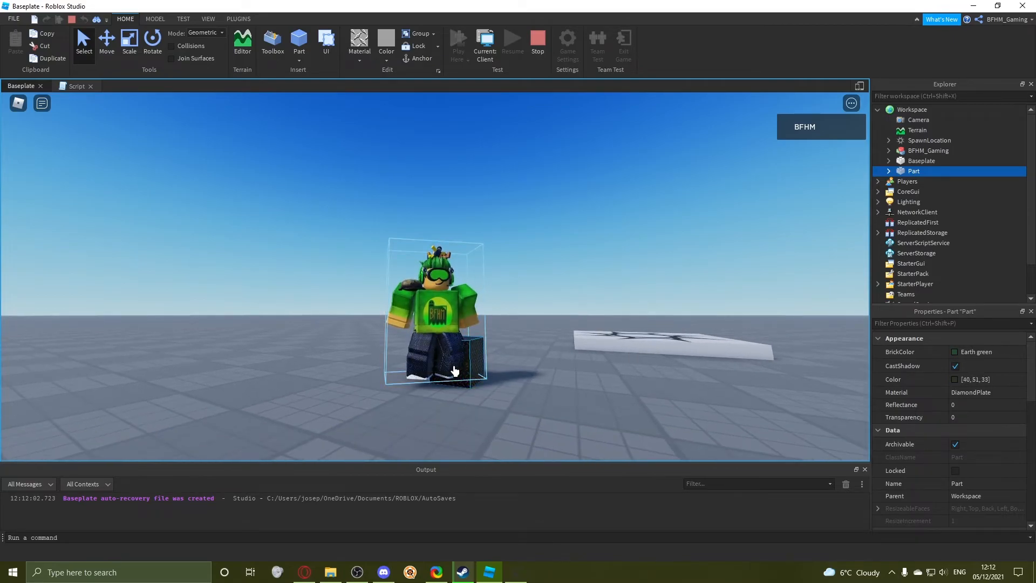
Reposition the character and camera beside the block and trigger its prompt several more times.
key(w)
right_drag(533, 384, 533, 385)
key(s)
key(a)
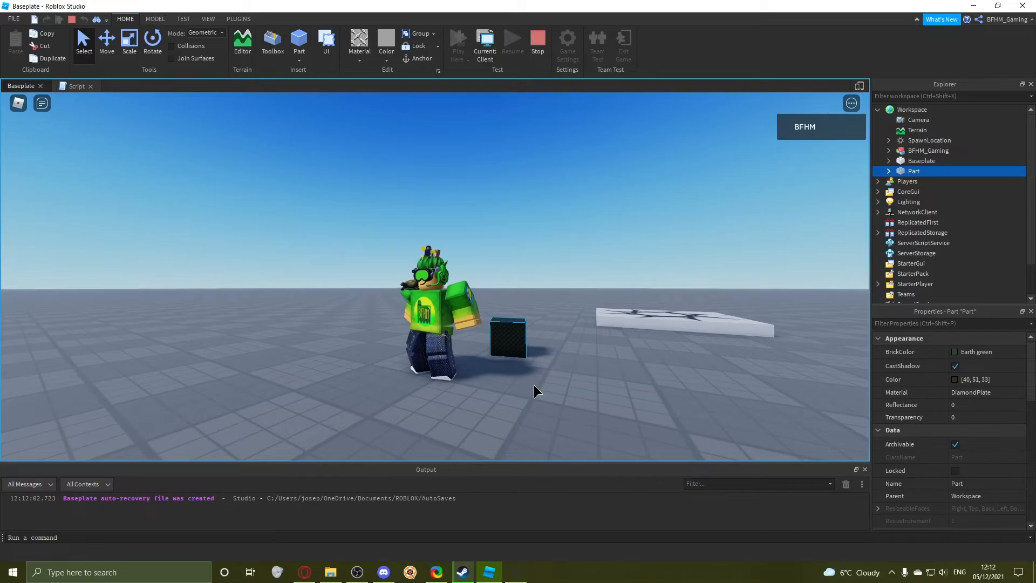
right_drag(533, 384, 535, 387)
key(w)
click(536, 391)
click(537, 391)
click(537, 391)
click(537, 391)
click(537, 389)
click(537, 390)
click(537, 390)
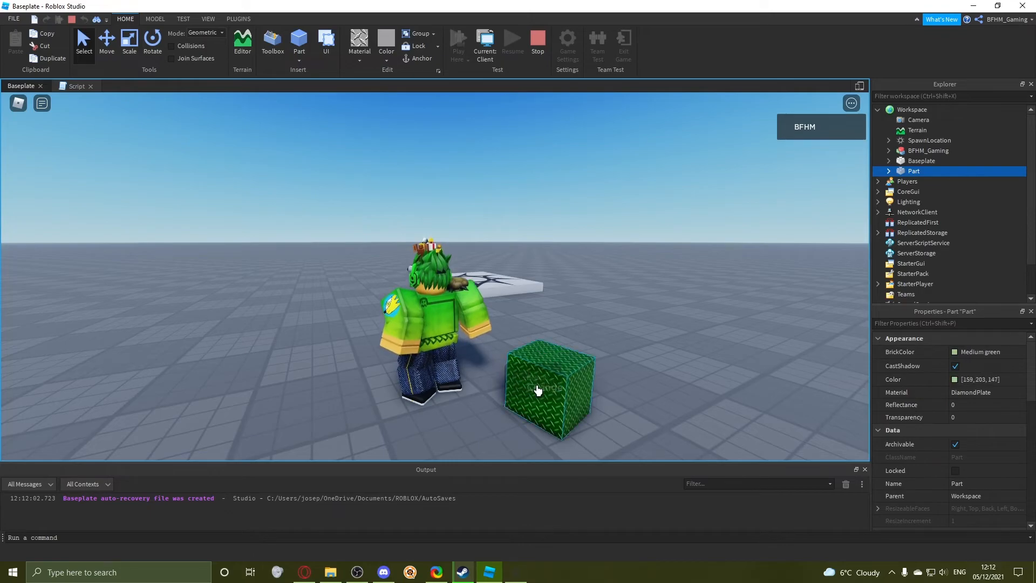
click(538, 390)
click(537, 390)
click(537, 389)
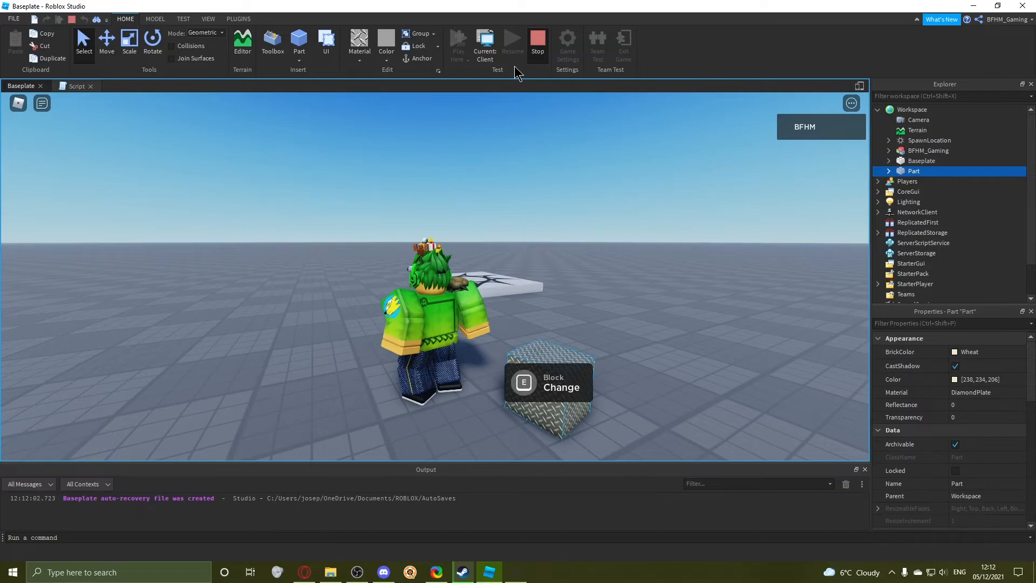
End the playtest and review the random color script alongside the block in the Baseplate view.
key(shift+F5)
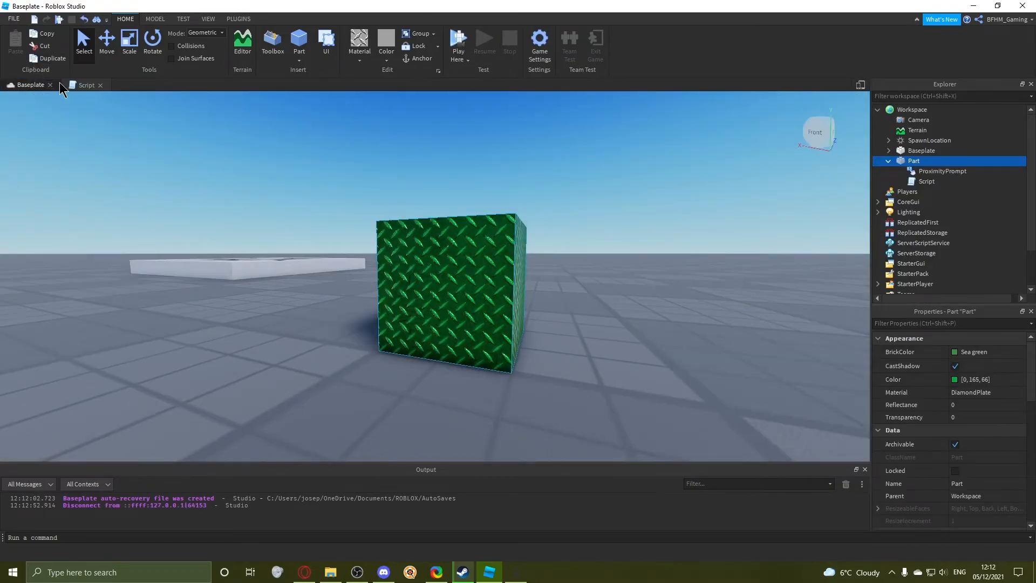
click(72, 83)
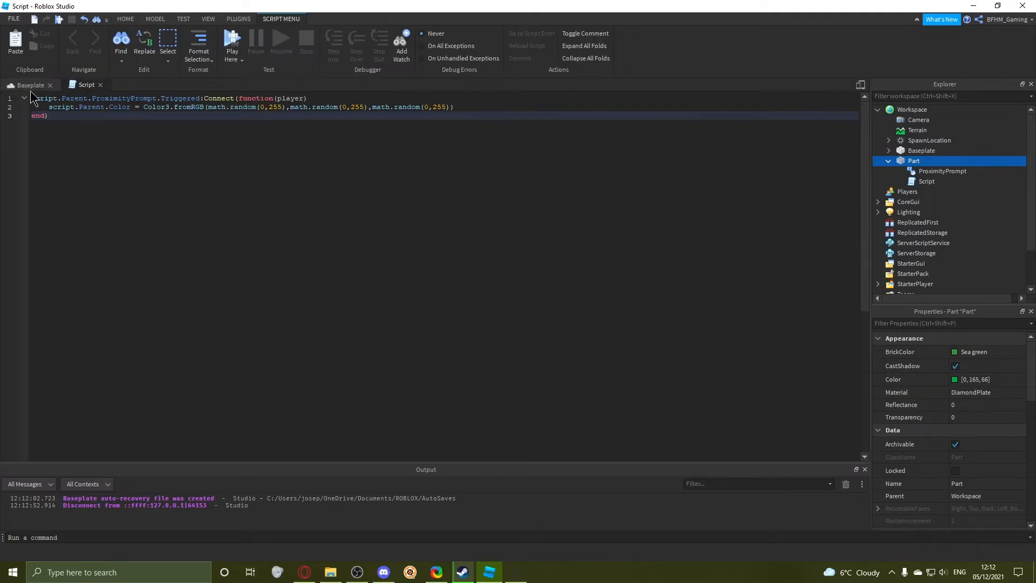
click(29, 85)
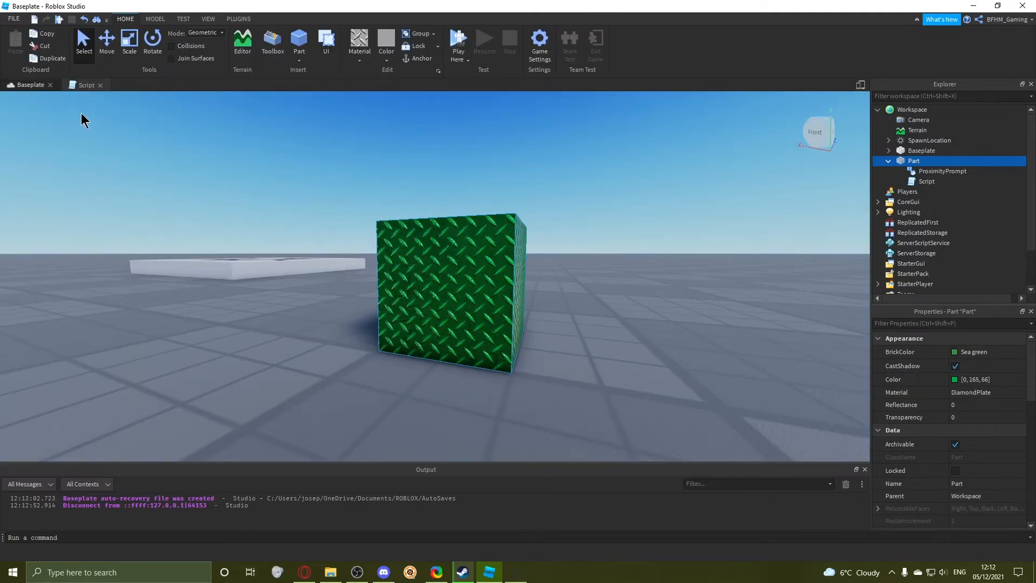
click(74, 86)
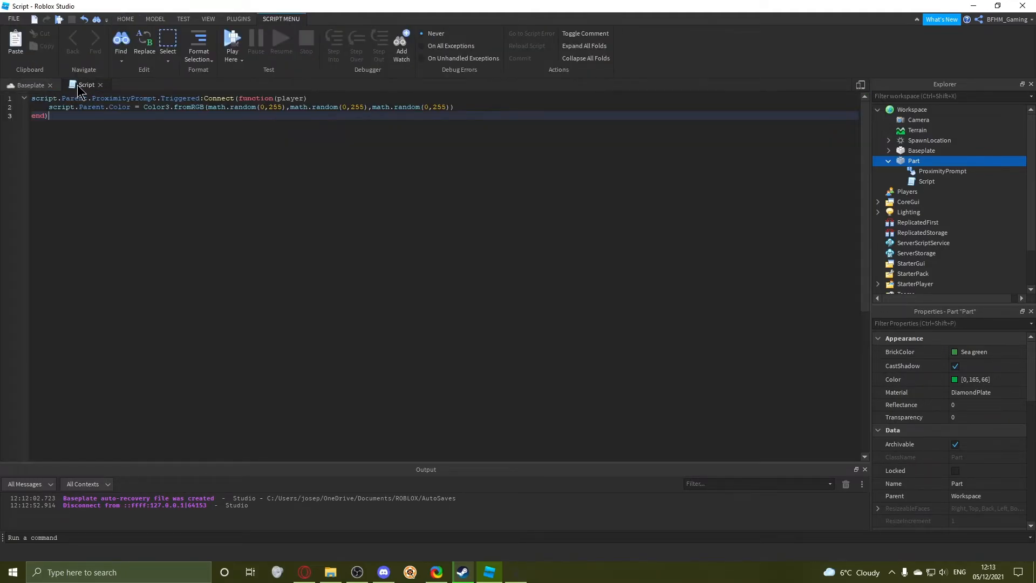
click(30, 85)
click(72, 84)
Replace the random color line inside the Triggered function with player:Kick("hell0").
drag(458, 107, 60, 108)
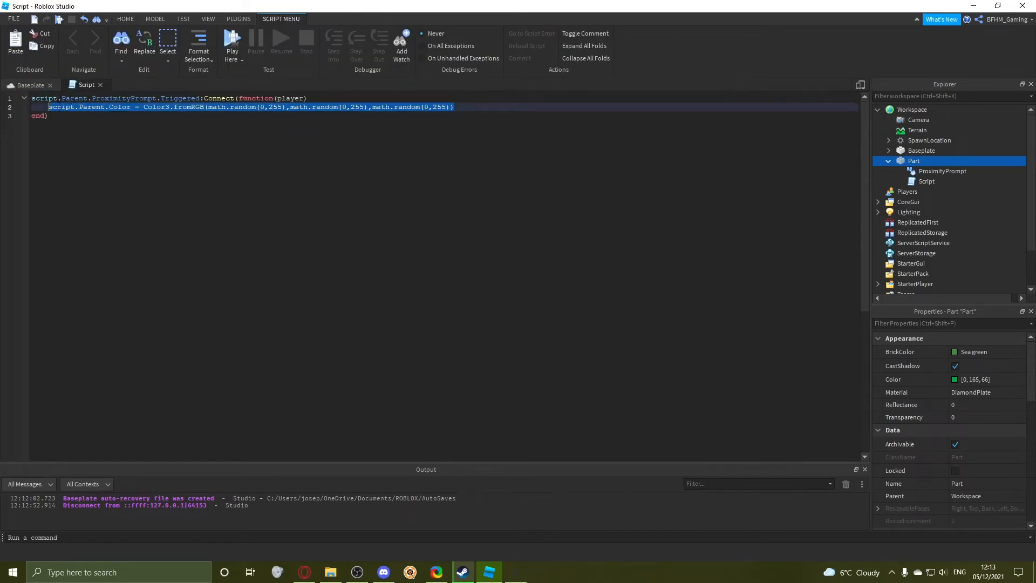
text(player)
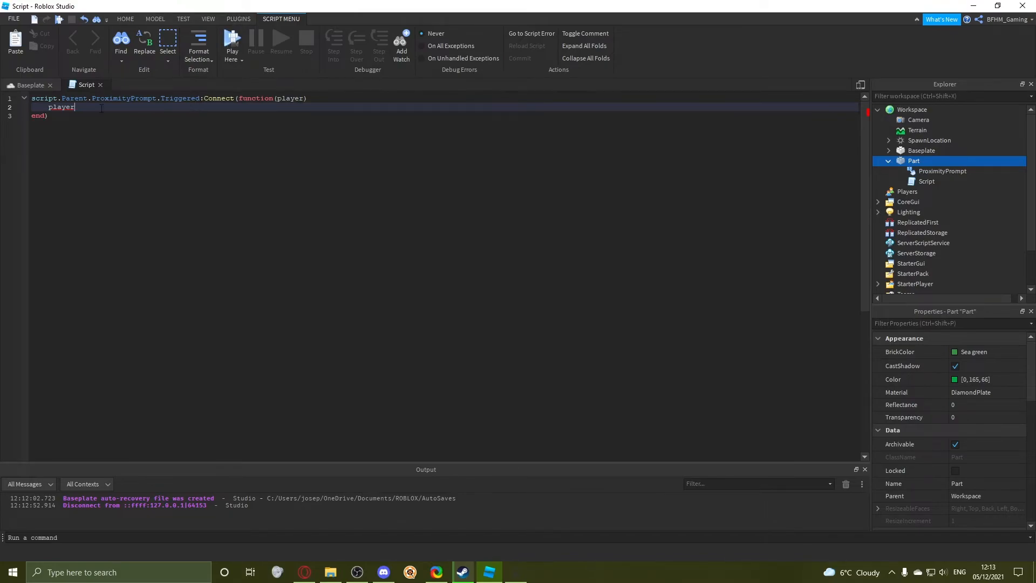
scroll(920, 132, down, 1)
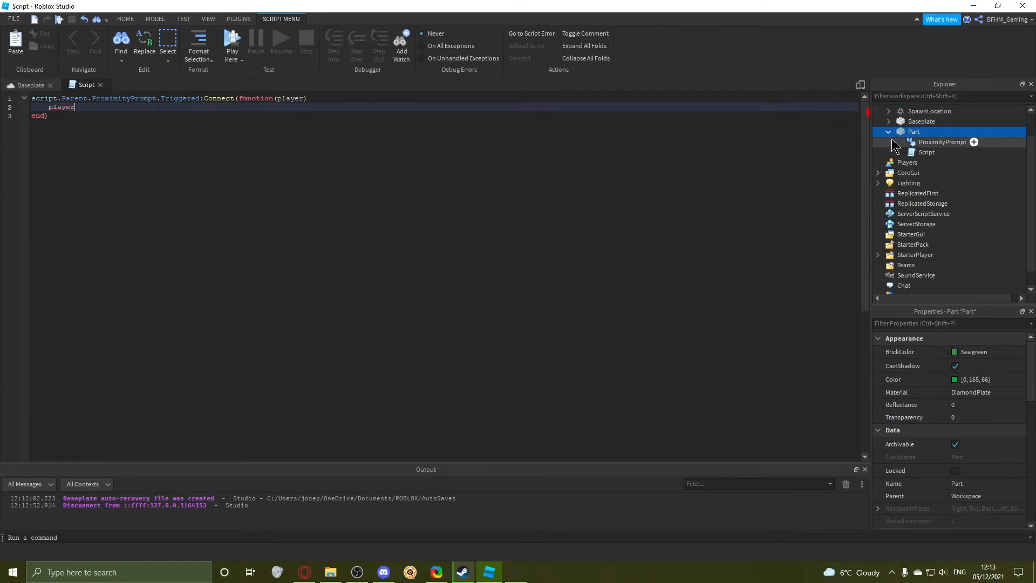
text(:Kick()
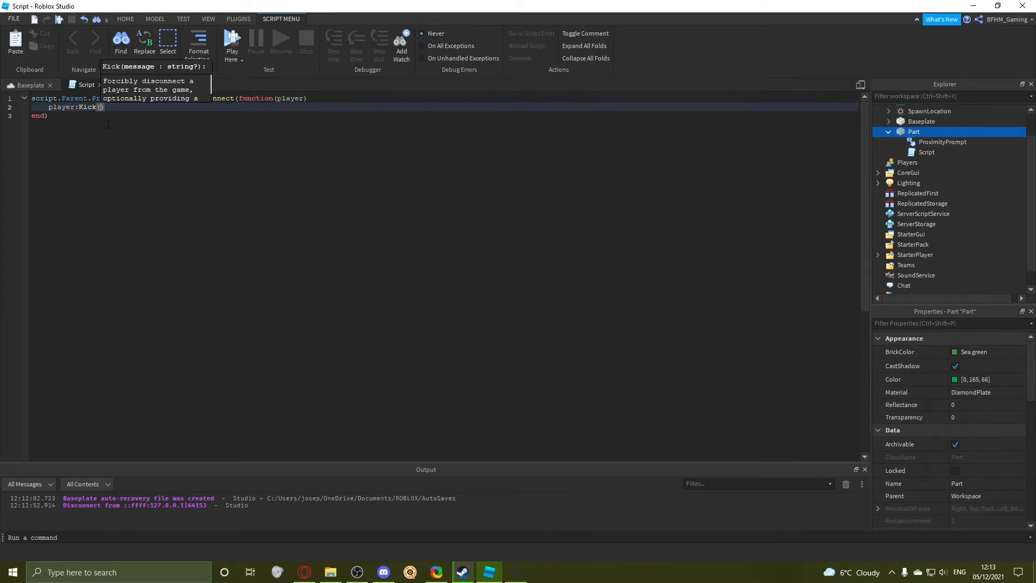
text(")
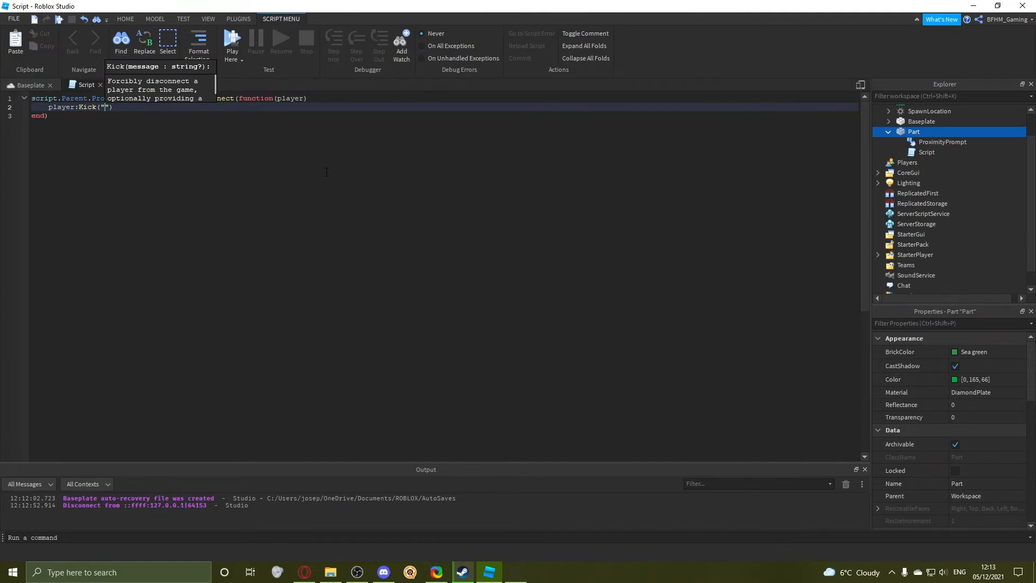
text(hell0)
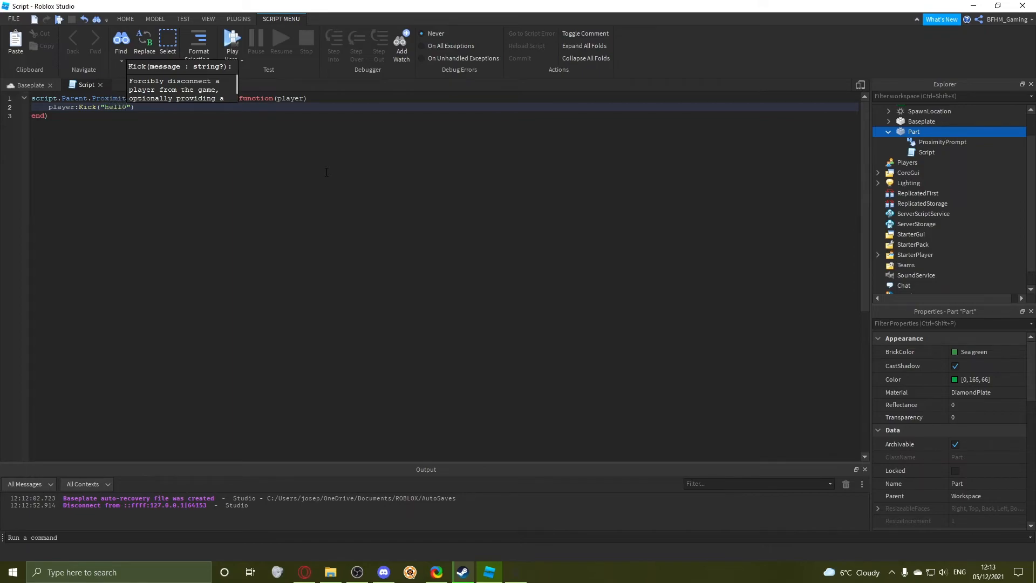
Playtest the kick script by triggering the block's Change prompt beside it, and leave the game from the disconnect dialog.
click(30, 85)
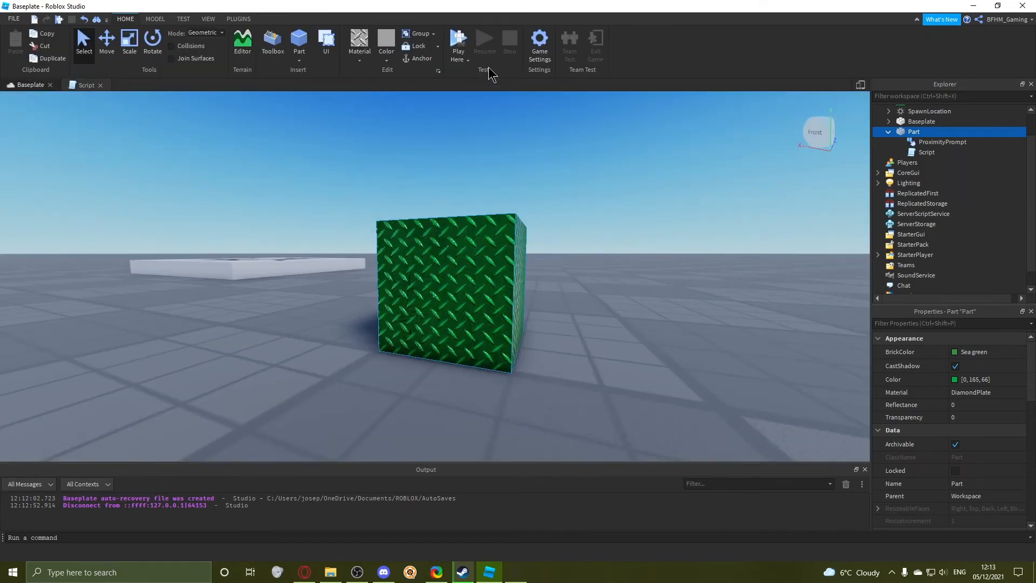
click(457, 46)
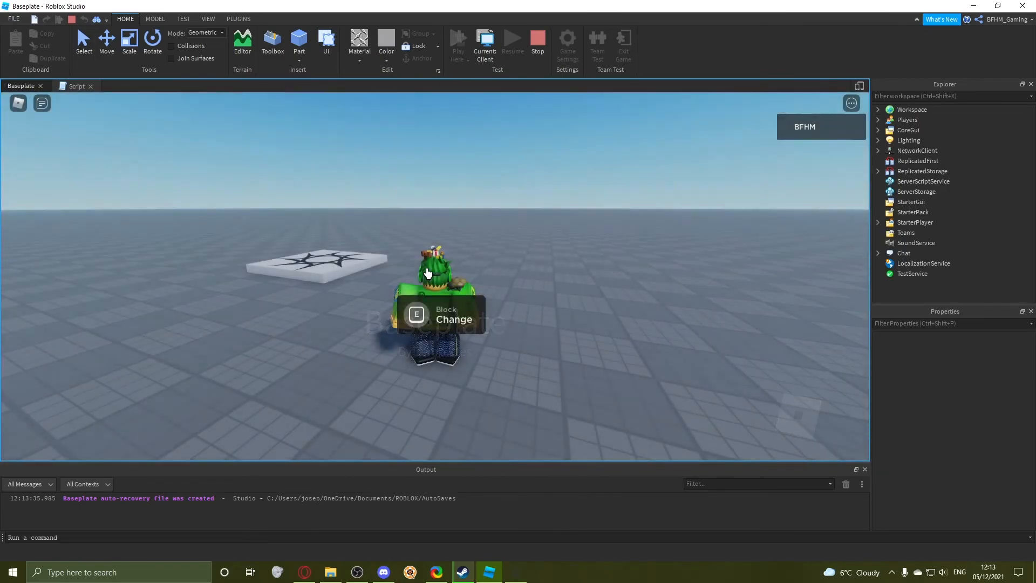
right_drag(502, 278, 502, 277)
key(a)
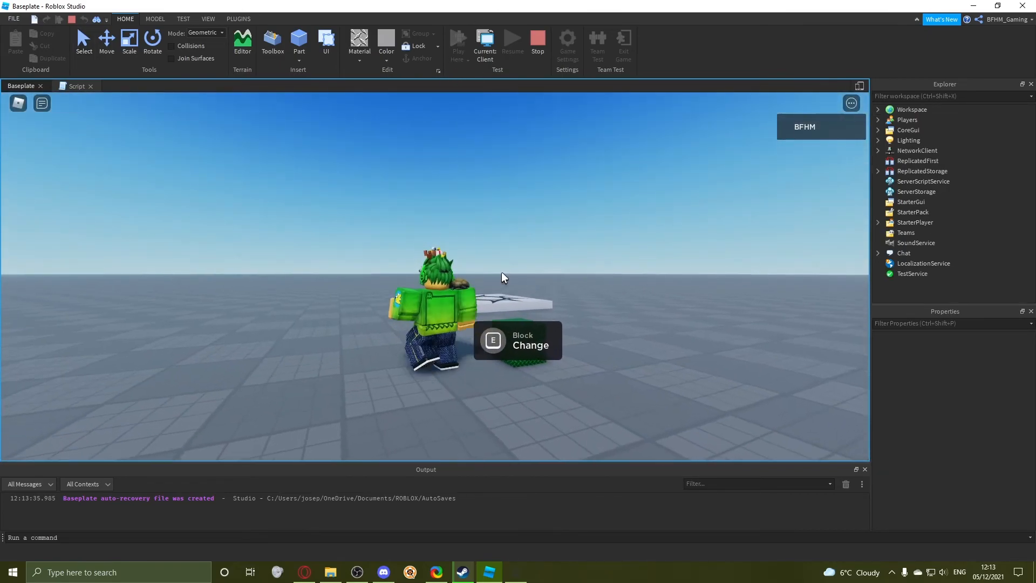
key(a)
key(e)
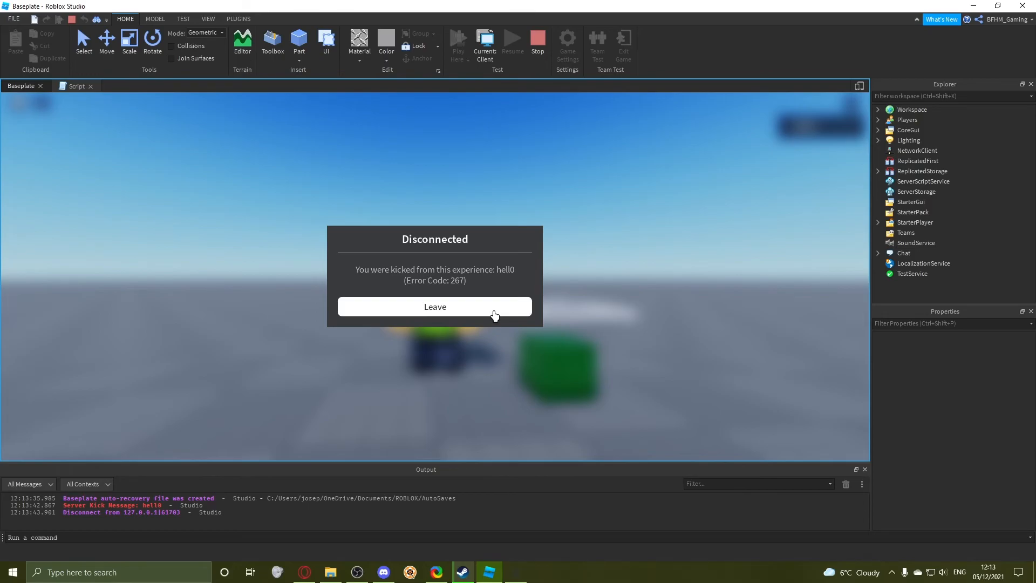
click(493, 312)
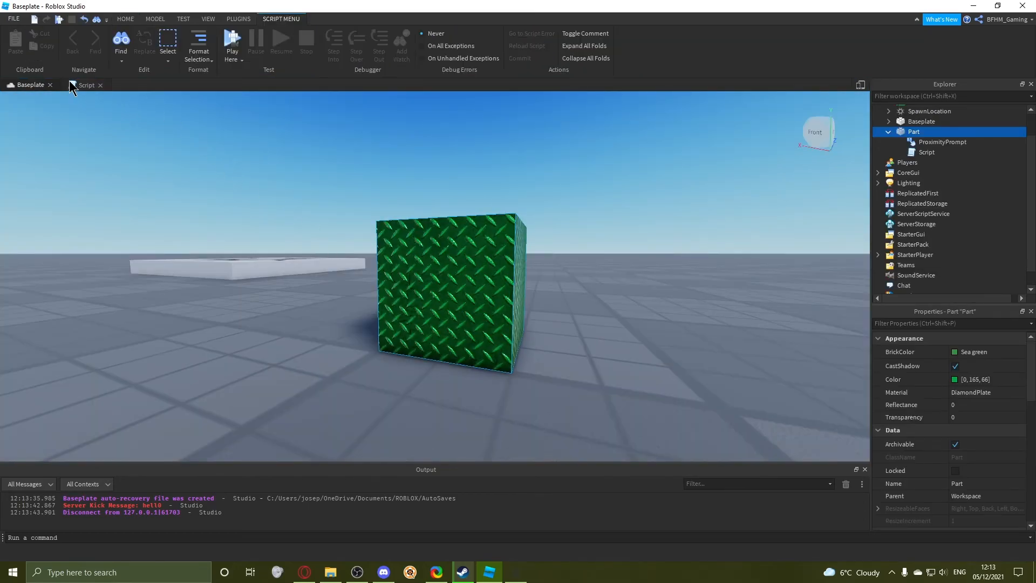
Undo the player:Kick edits in the script to restore the random color line, and return to the Baseplate view.
click(81, 85)
key(ctrl+z)
key(ctrl+z)
key(ctrl+z)
key(ctrl+z)
key(ctrl+z)
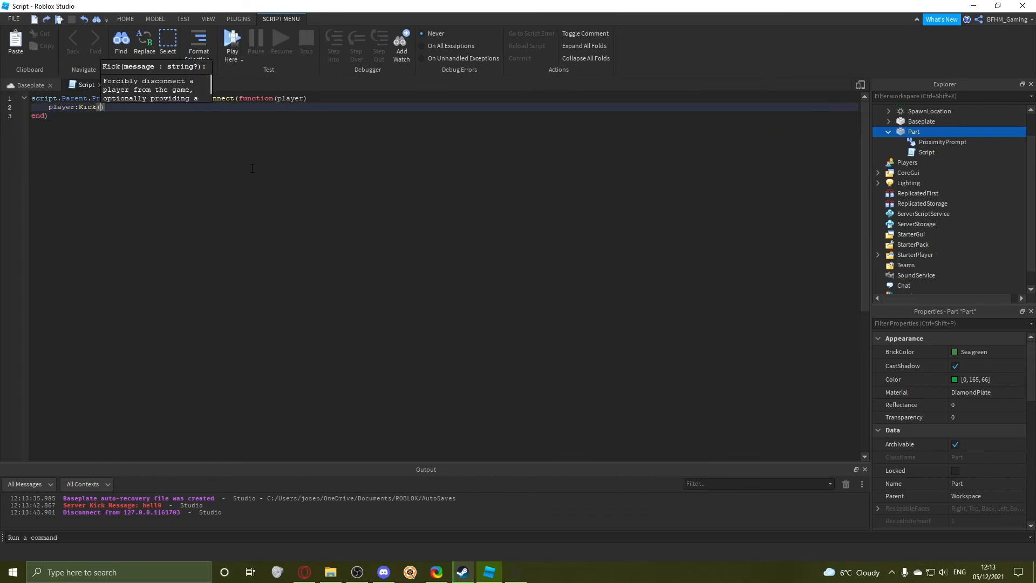
key(ctrl+a)
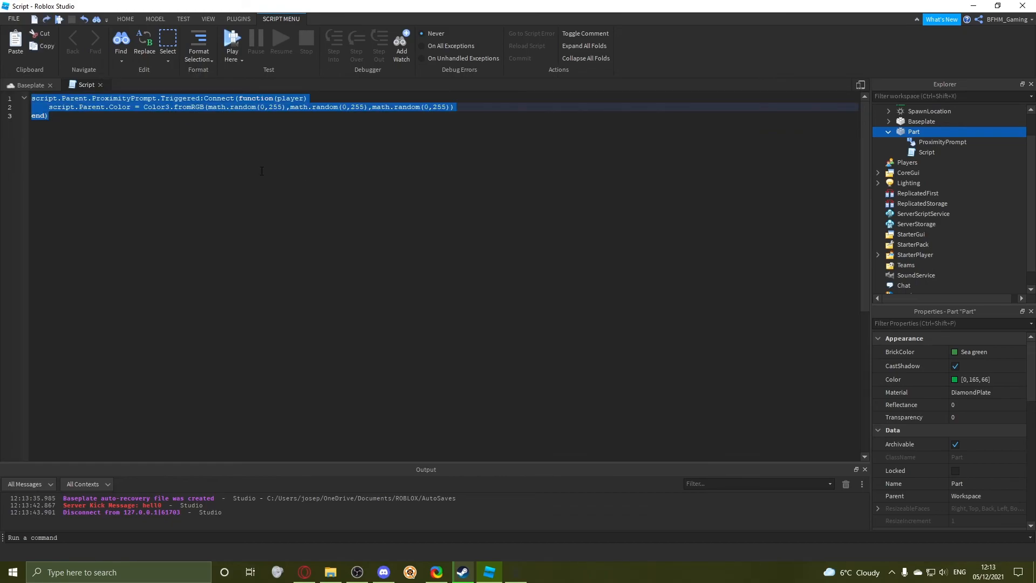
click(22, 85)
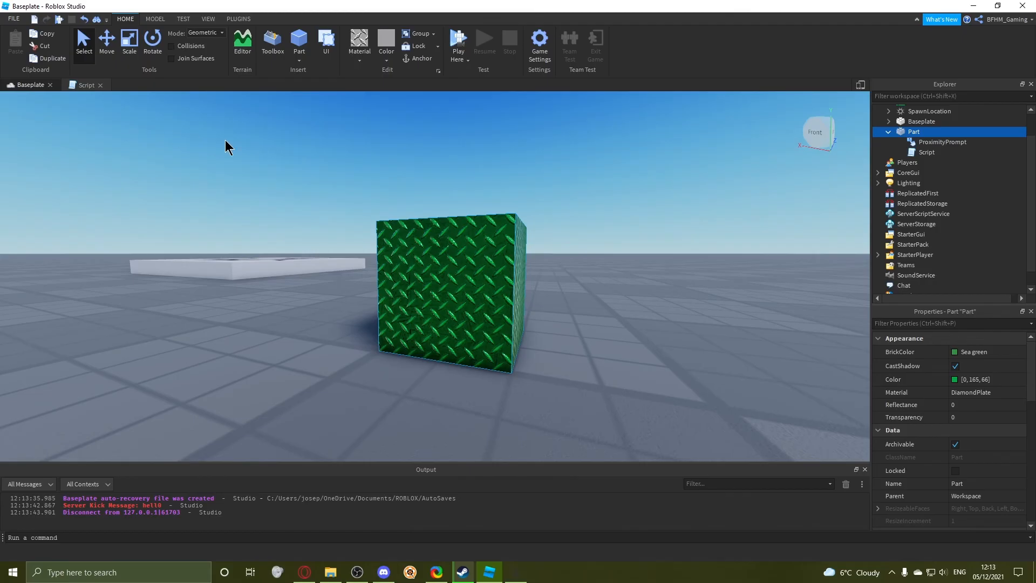
right_drag(721, 302, 600, 273)
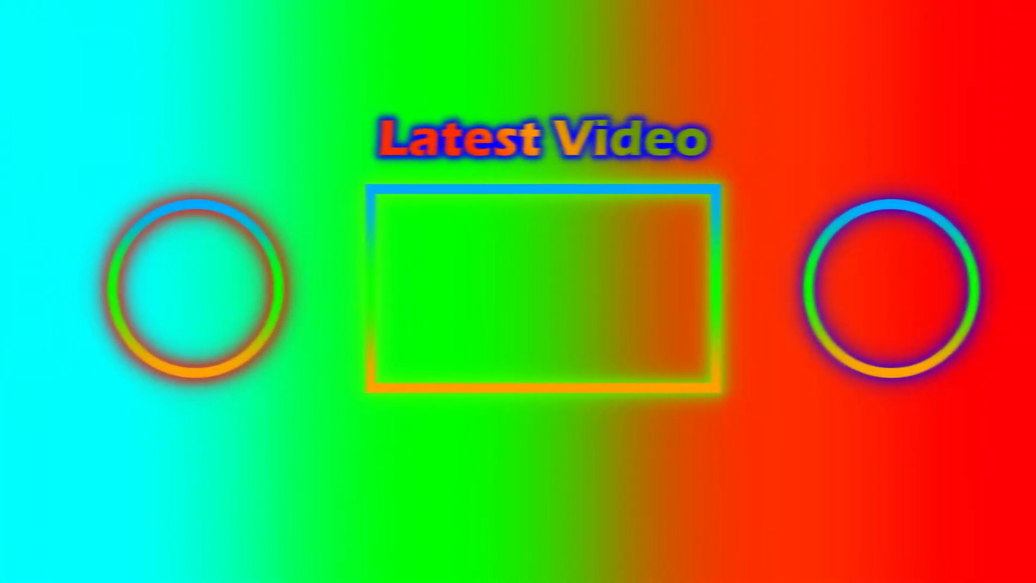